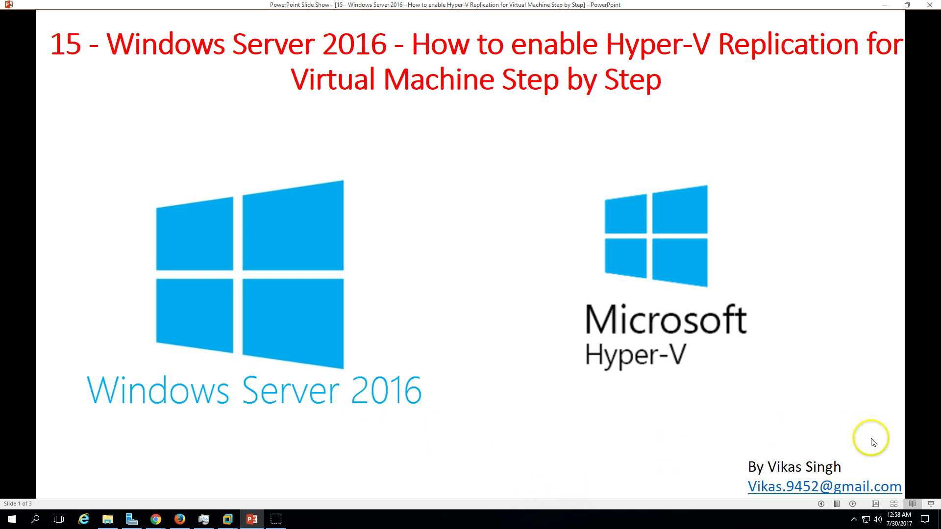
# Advance the slide show to slide 2, the demo environment with a domain controller and two Hyper-V servers.
pyautogui.click(853, 504)
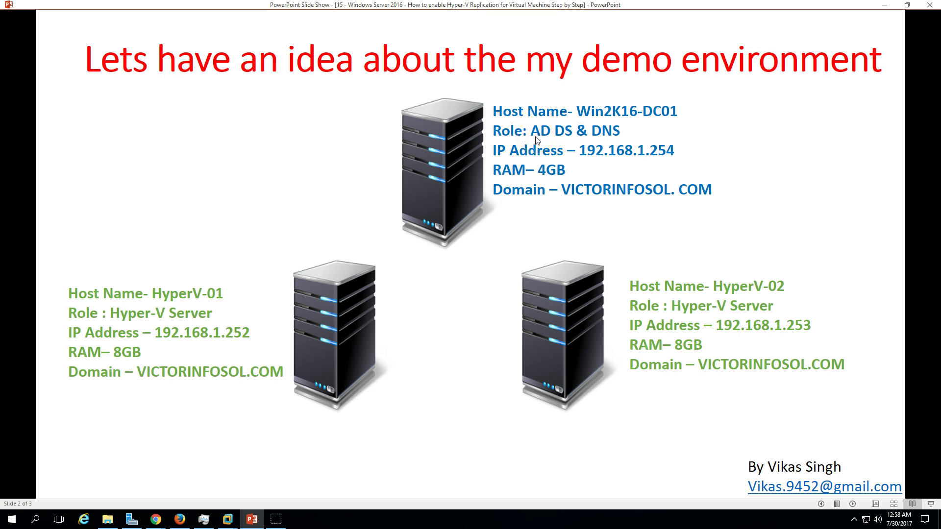
pyautogui.click(227, 519)
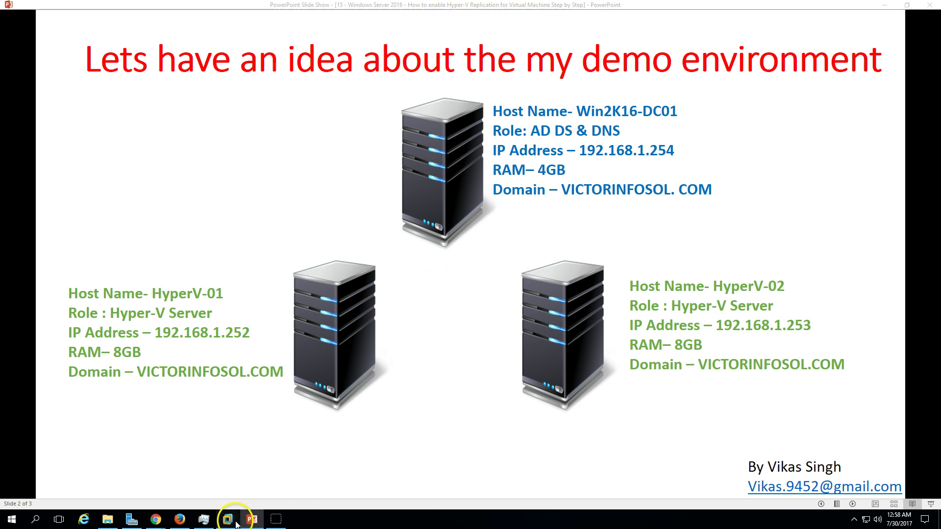
# Review Win2K16-DC01's Local Server properties, then return to its Server Manager dashboard.
pyautogui.click(205, 478)
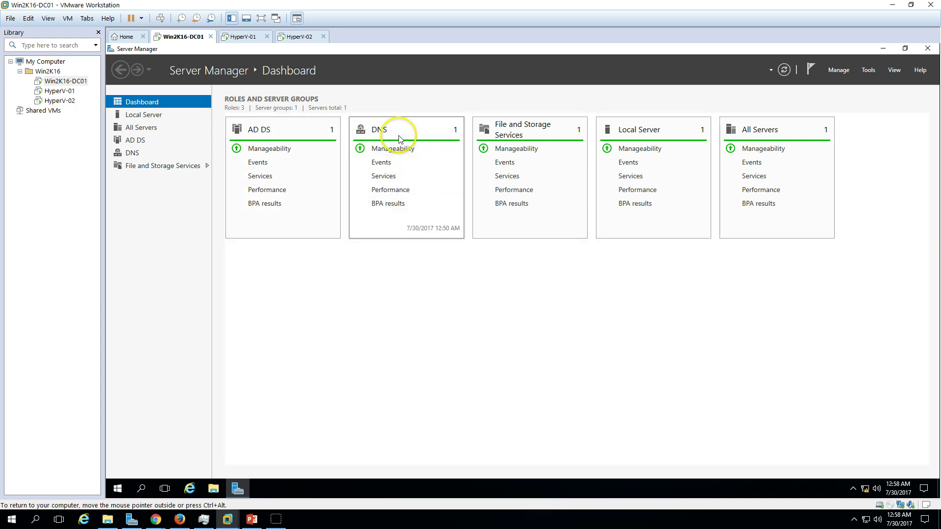
pyautogui.click(147, 115)
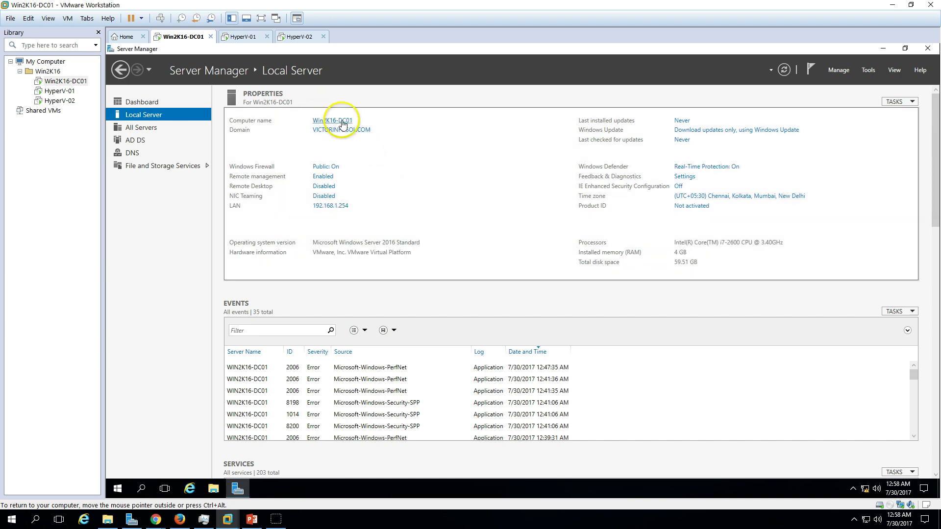
pyautogui.click(149, 105)
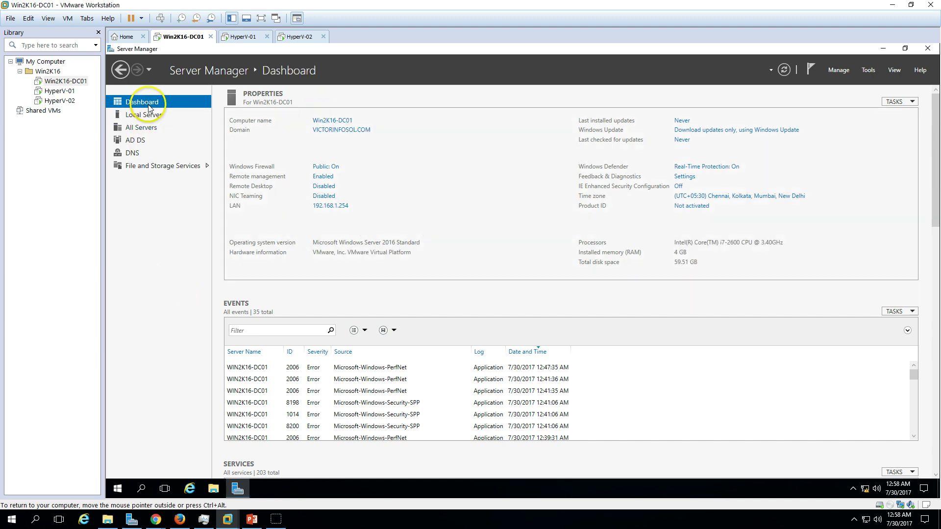
# Show the HyperV-01 virtual machine's Server Manager dashboard and give the VM input focus.
pyautogui.click(252, 519)
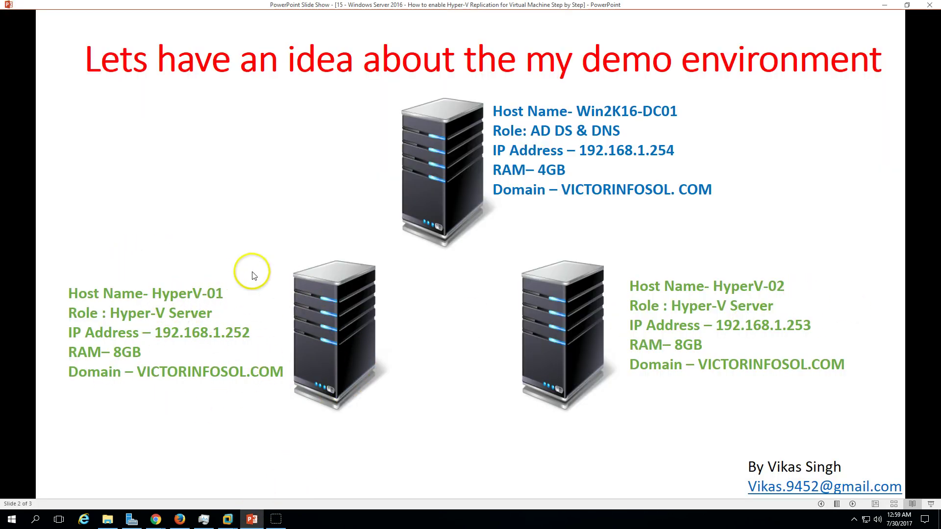
pyautogui.click(252, 520)
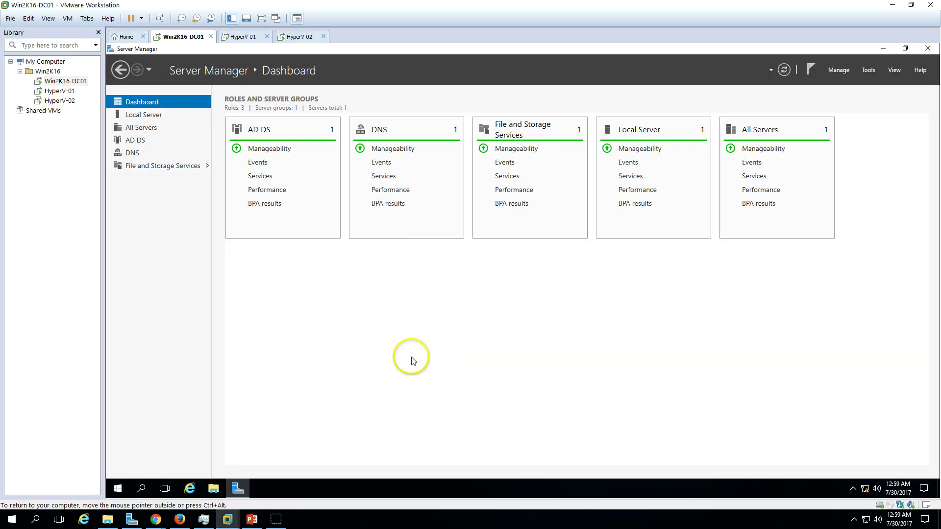
pyautogui.click(244, 36)
pyautogui.click(371, 318)
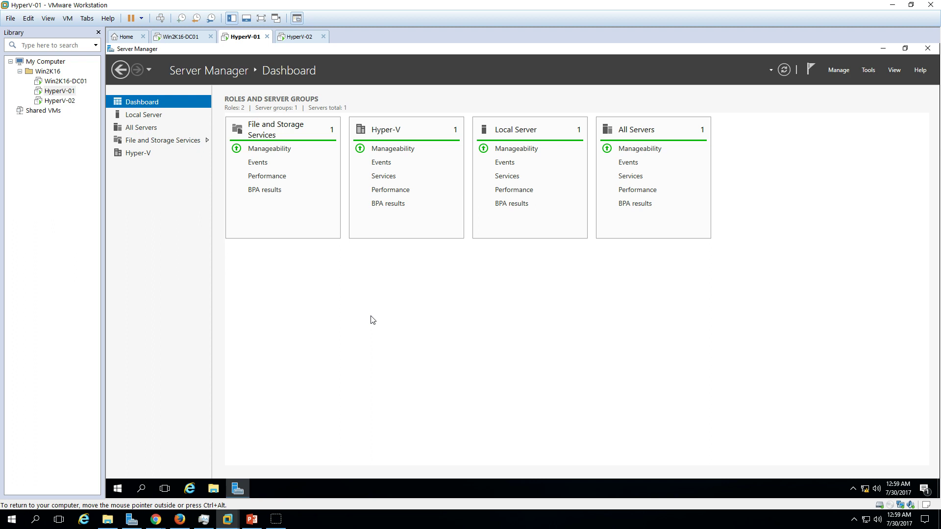
# On HyperV-01, open Hyper-V Manager maximized and select the running Win2K16-Mem01 VM.
pyautogui.click(164, 117)
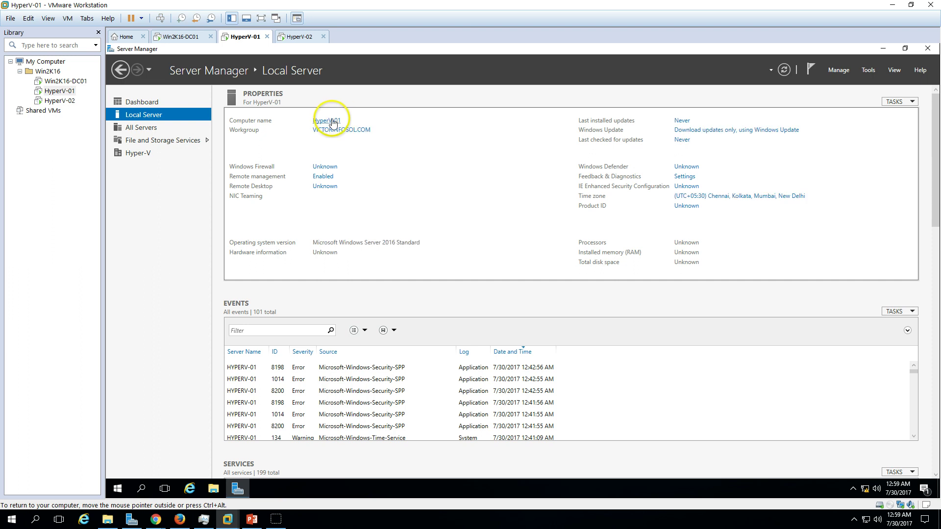
pyautogui.click(145, 103)
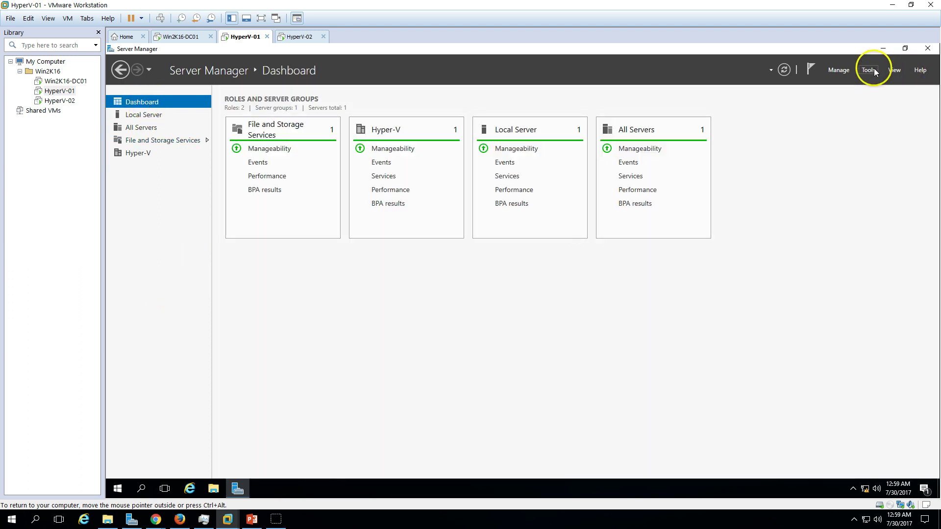
pyautogui.click(868, 70)
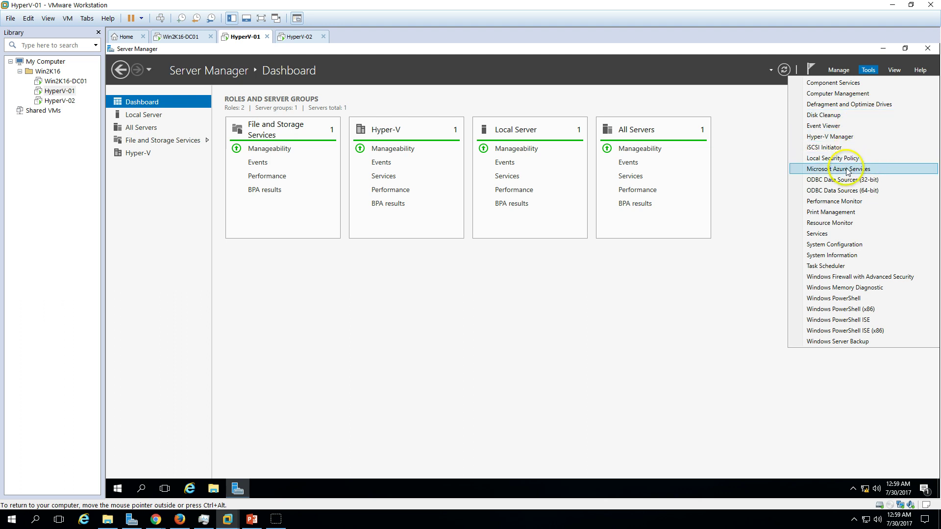
pyautogui.click(844, 137)
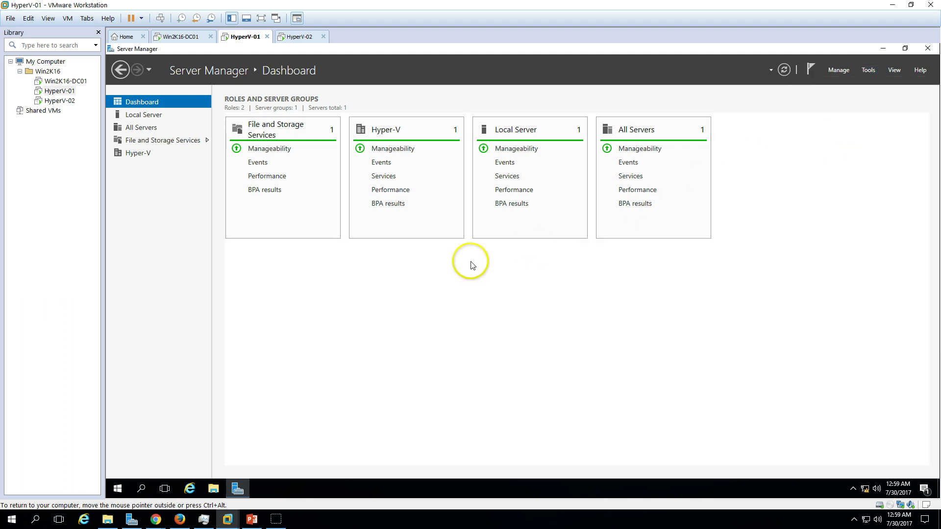
pyautogui.doubleClick(483, 130)
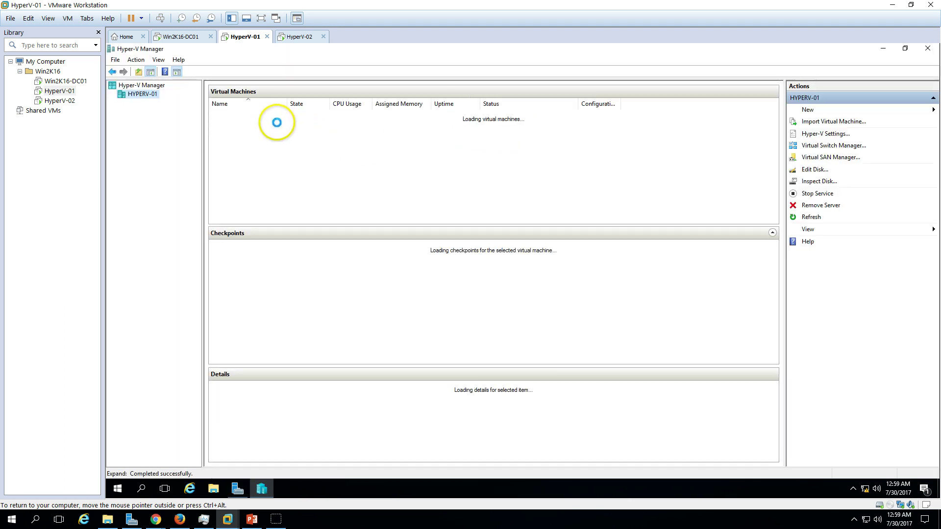
pyautogui.click(273, 116)
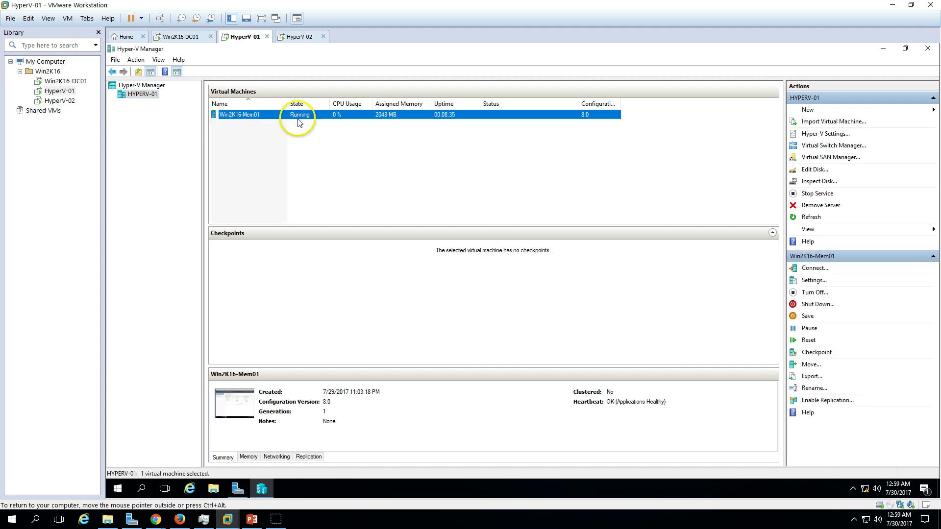
# On HyperV-02, open Hyper-V Manager maximized and confirm it hosts no VMs, then reselect HYPERV-01.
pyautogui.click(299, 36)
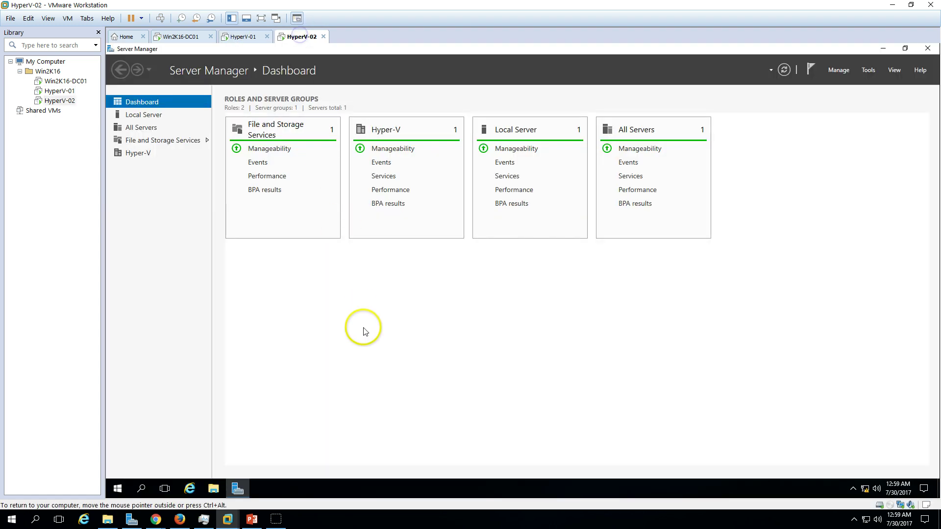
pyautogui.click(147, 115)
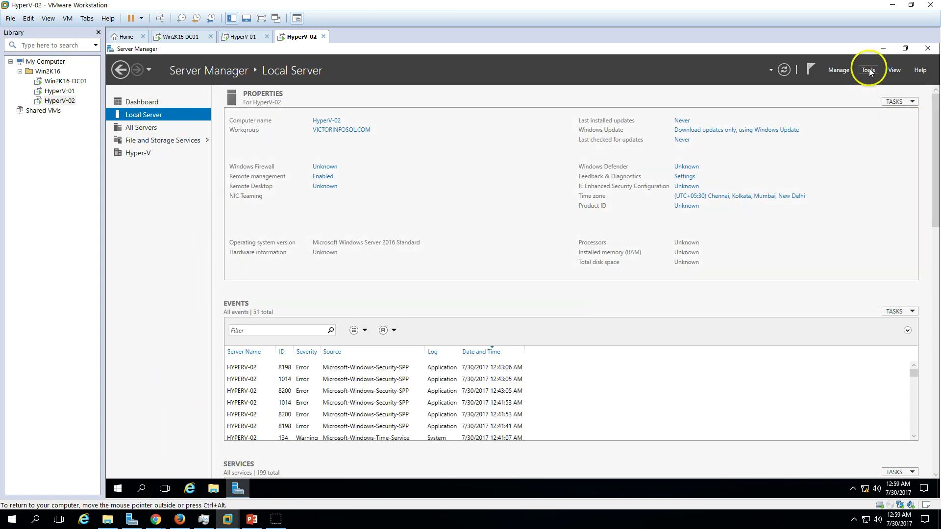
pyautogui.click(868, 70)
pyautogui.click(849, 137)
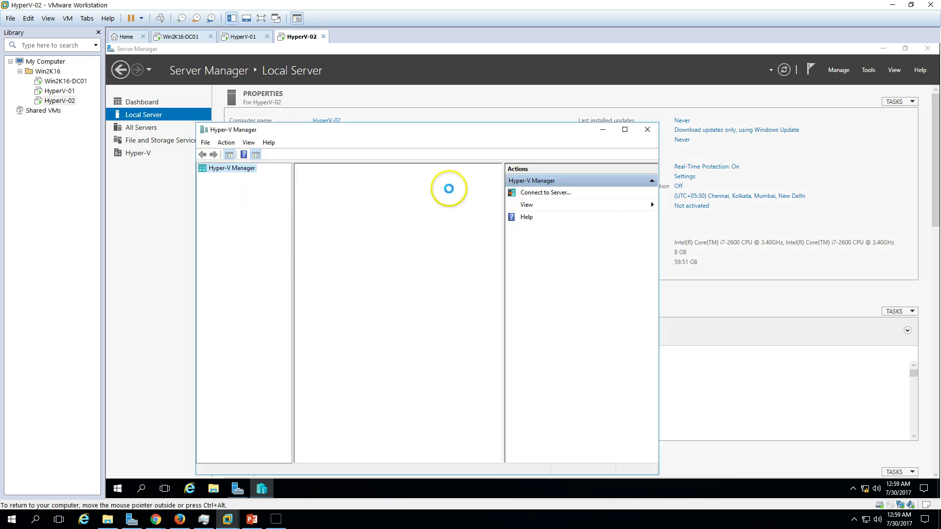
pyautogui.doubleClick(498, 132)
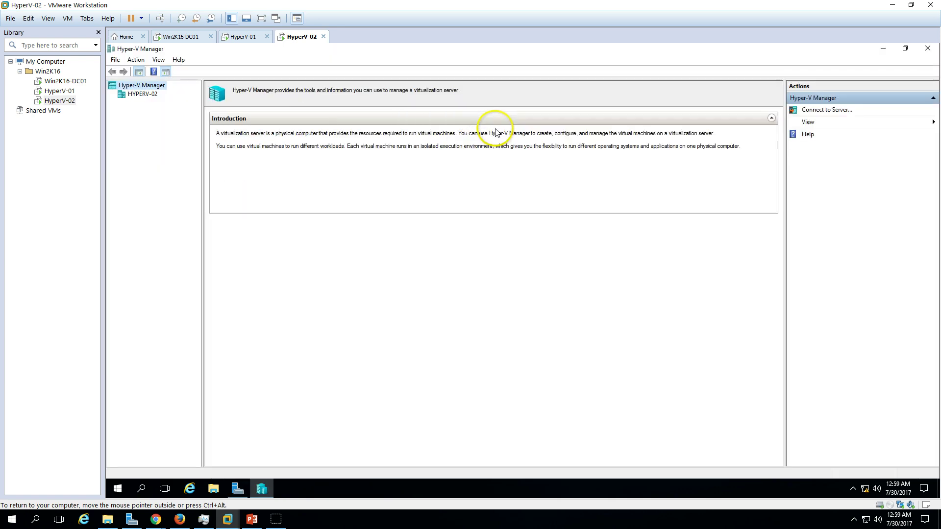
pyautogui.click(145, 94)
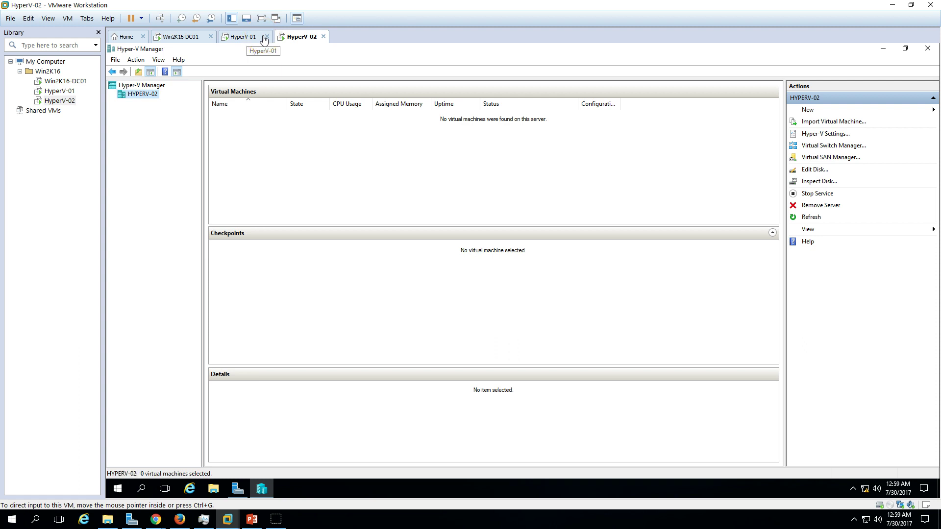
pyautogui.click(243, 38)
pyautogui.click(311, 156)
pyautogui.click(246, 116)
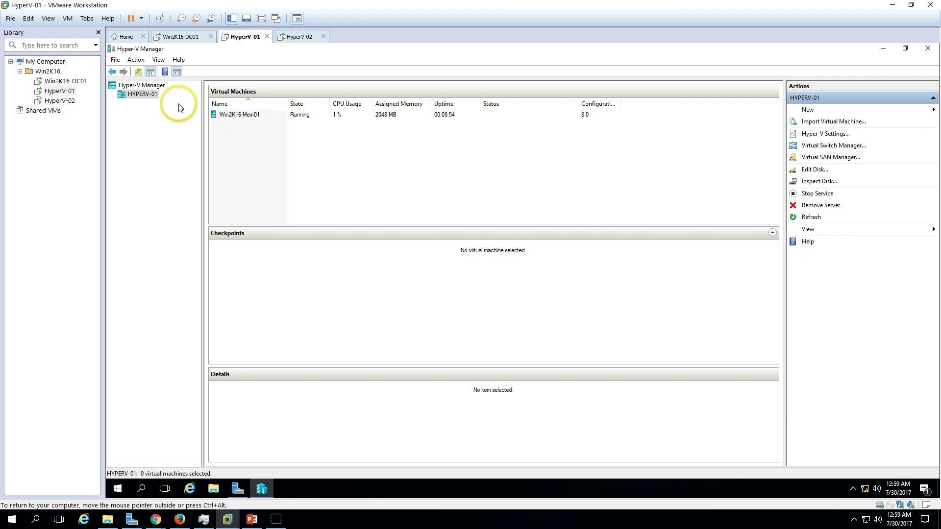
# Open HYPERV-01's Hyper-V Settings at the Replication Configuration page.
pyautogui.rightClick(150, 98)
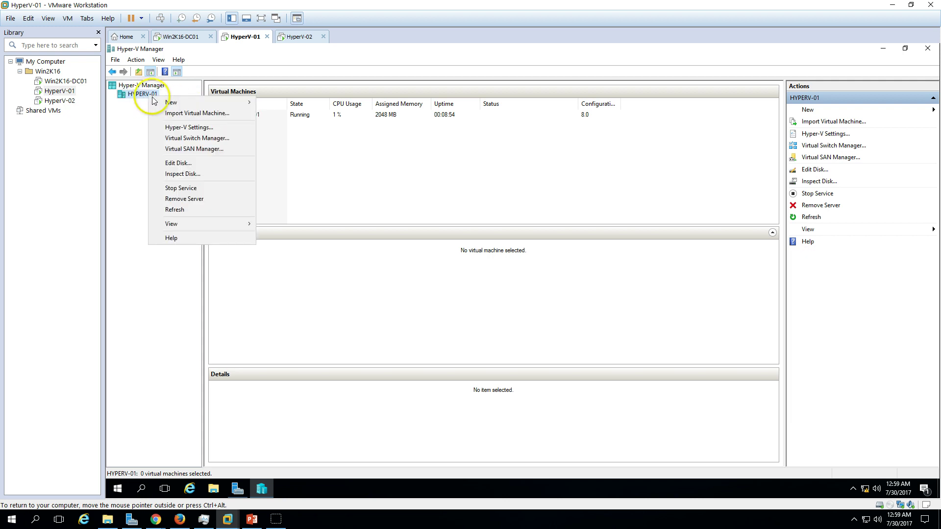
pyautogui.click(195, 130)
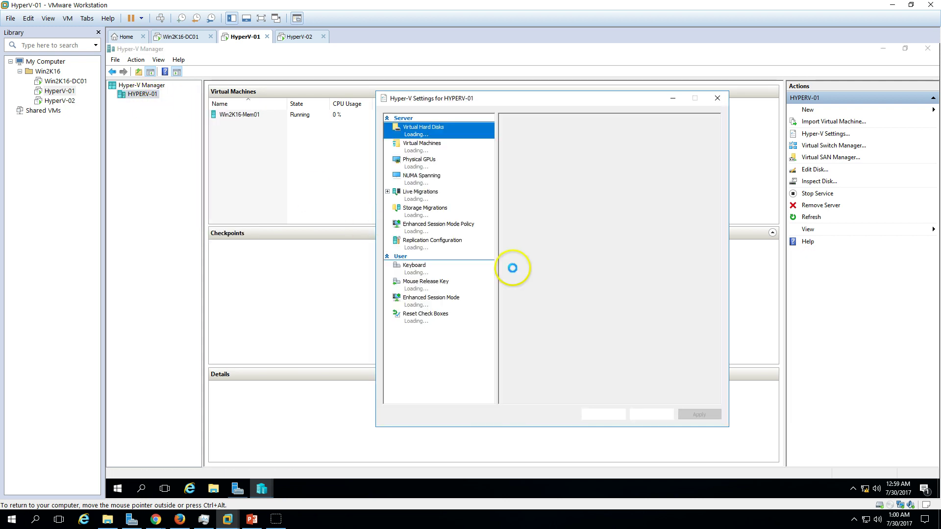
pyautogui.click(447, 248)
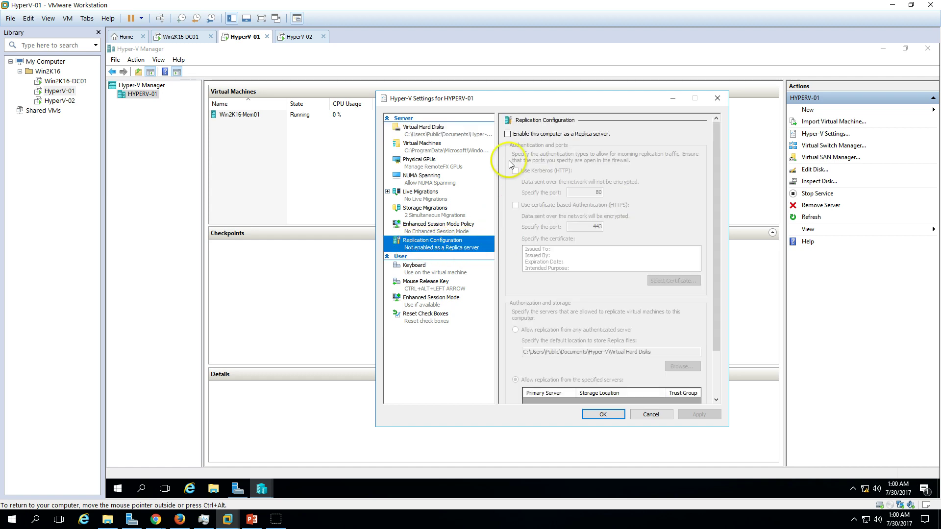
pyautogui.moveTo(542, 103); pyautogui.dragTo(406, 74)
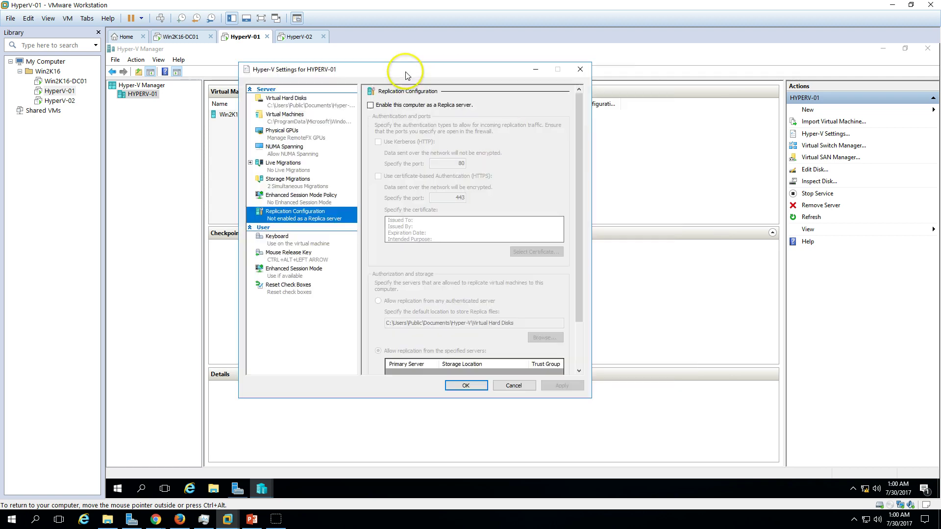
# Enable HYPERV-01 as a Replica server using Kerberos (HTTP) on port 80 from any authenticated server.
pyautogui.click(405, 106)
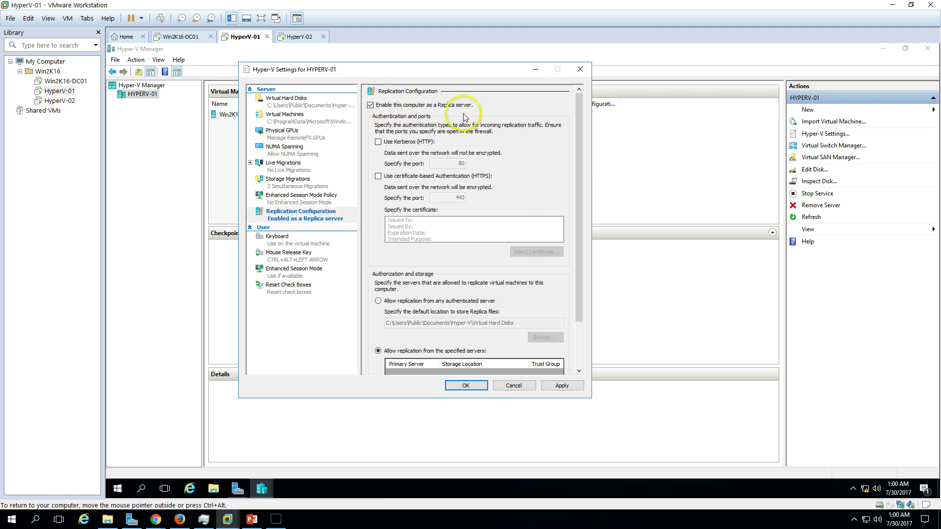
pyautogui.click(399, 142)
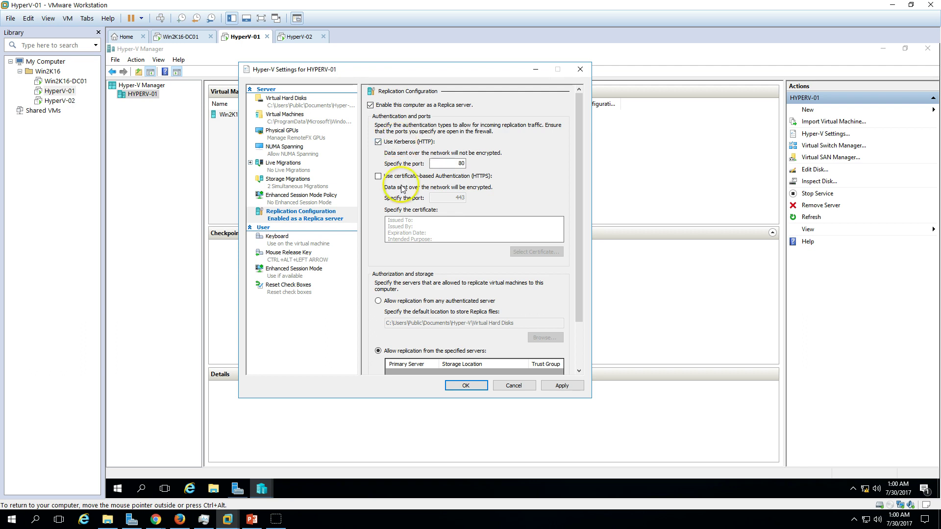
pyautogui.click(409, 178)
pyautogui.click(406, 143)
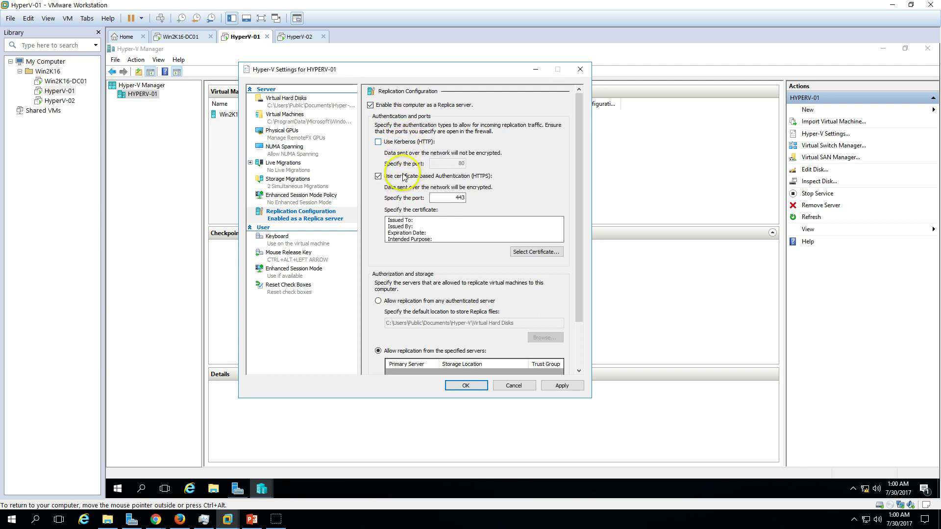
pyautogui.click(399, 177)
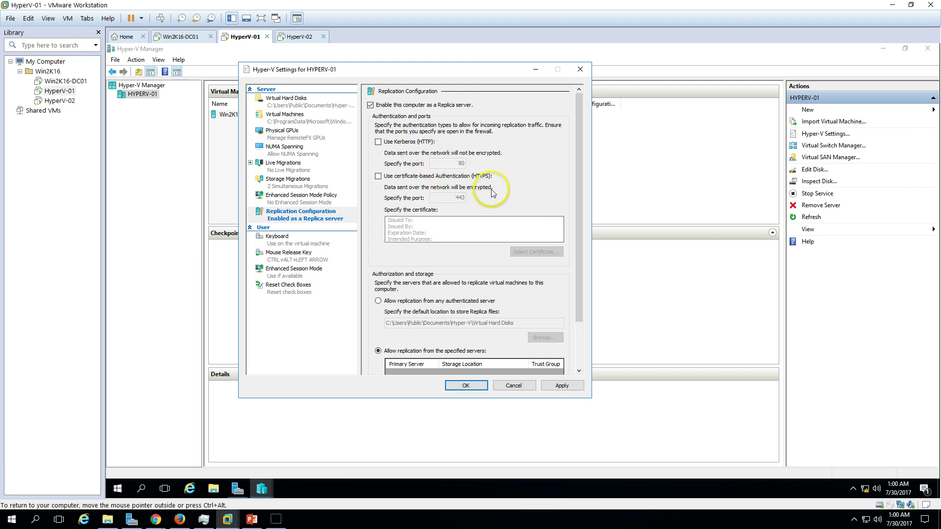
pyautogui.click(406, 142)
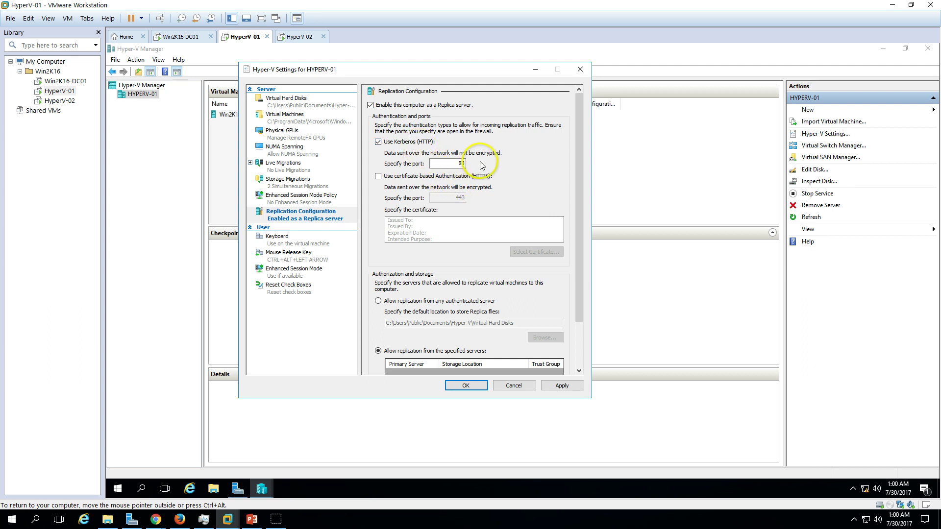
pyautogui.moveTo(580, 274); pyautogui.dragTo(586, 337)
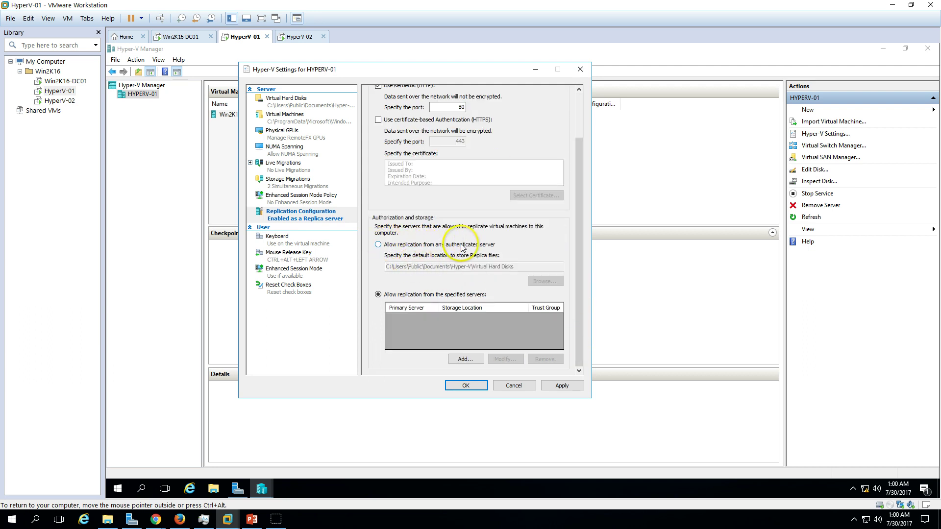
pyautogui.click(487, 247)
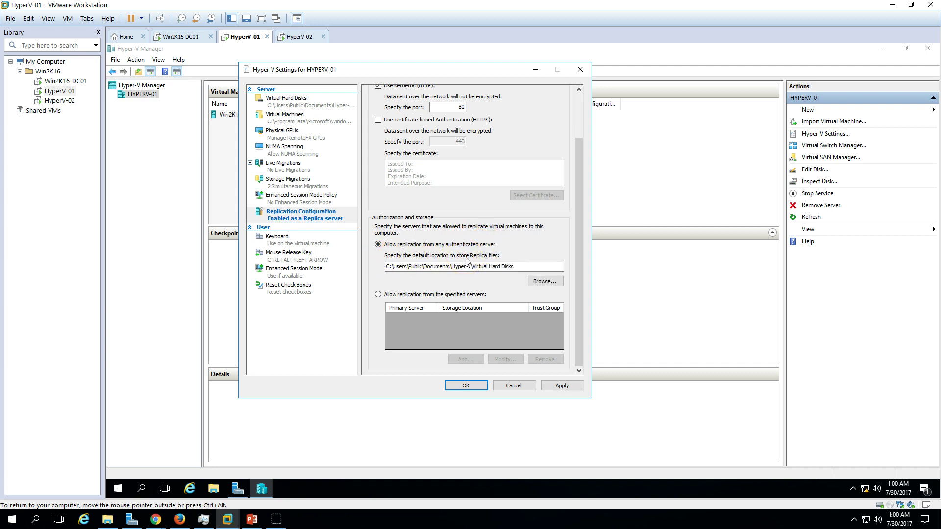
# Apply the replica settings, acknowledge the firewall reminder, and close Hyper-V Settings.
pyautogui.click(555, 385)
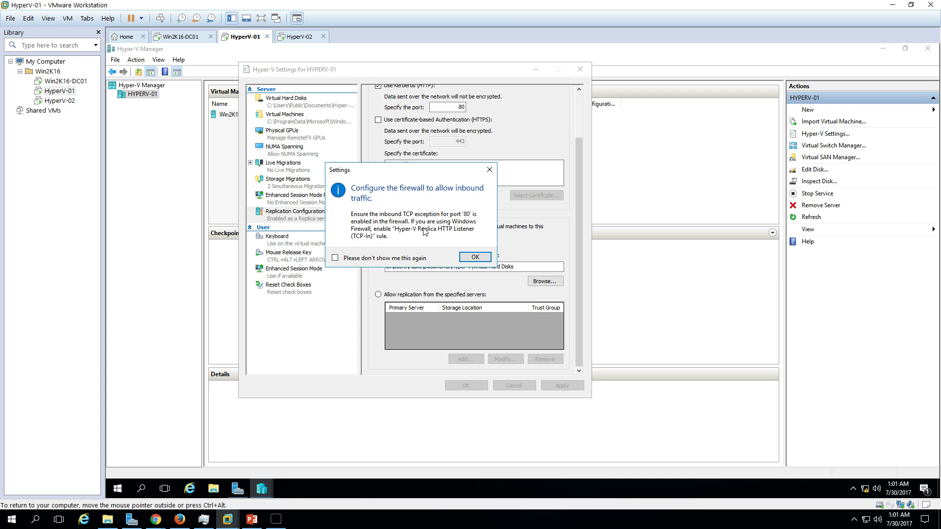
pyautogui.click(475, 258)
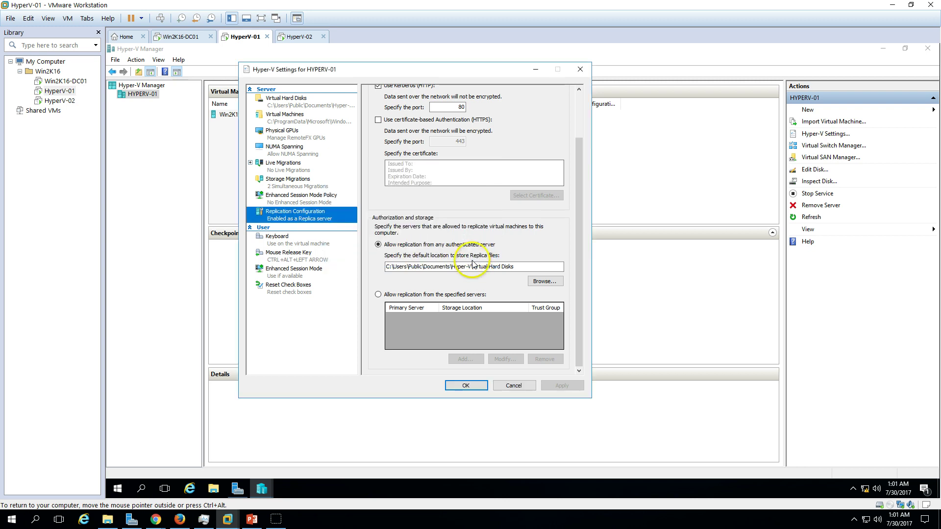
pyautogui.click(476, 390)
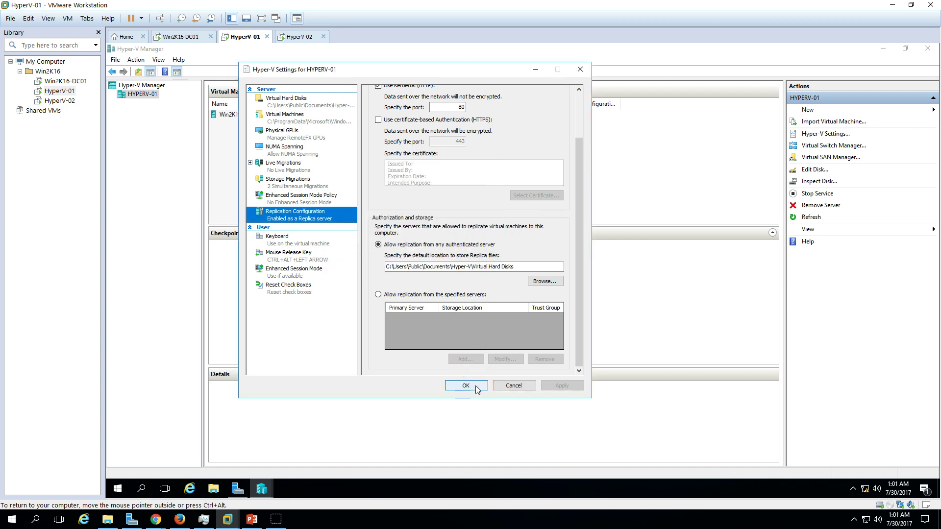
pyautogui.click(578, 110)
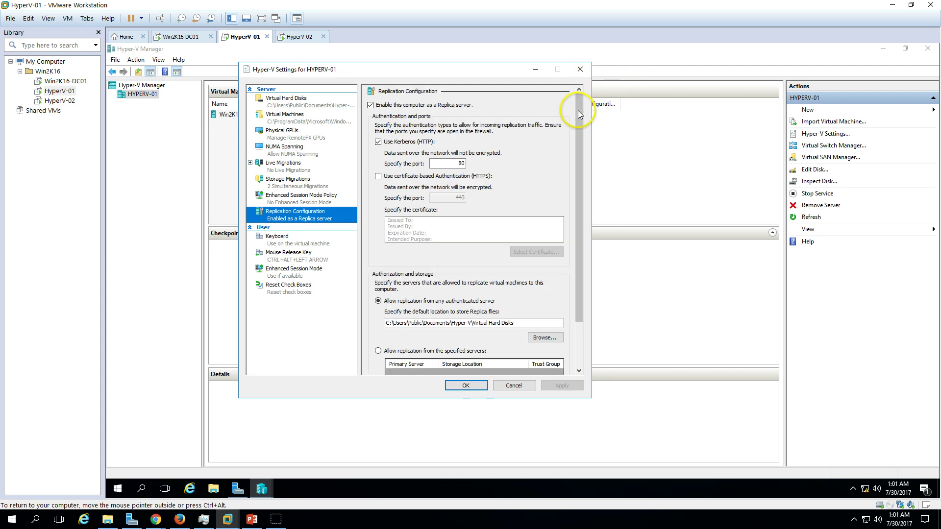
pyautogui.click(468, 386)
pyautogui.click(294, 39)
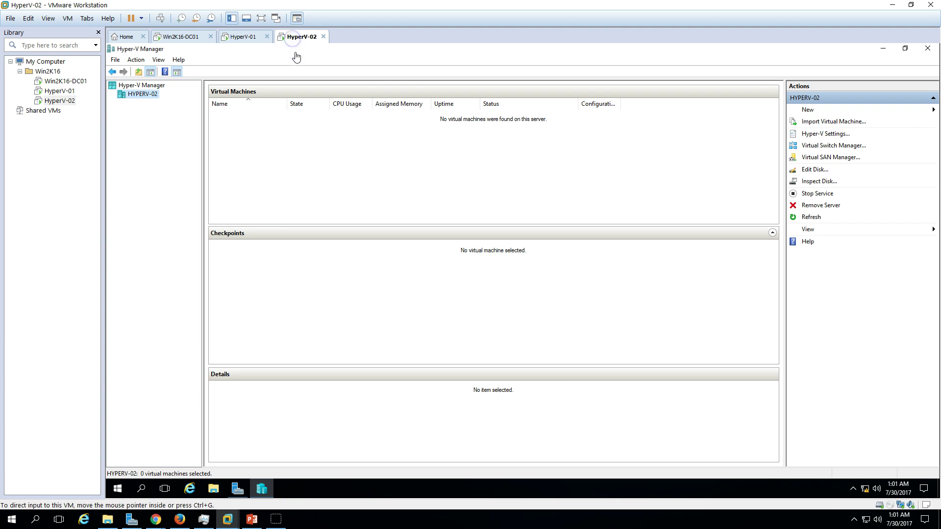
# In HYPERV-02's Hyper-V Settings, enable Replica server with Kerberos on port 80 from any authenticated server.
pyautogui.rightClick(150, 94)
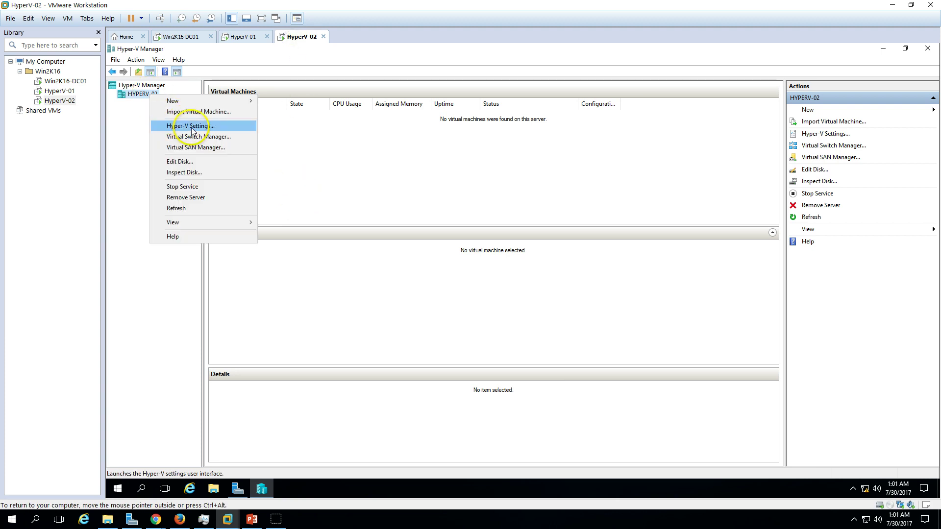
pyautogui.click(191, 129)
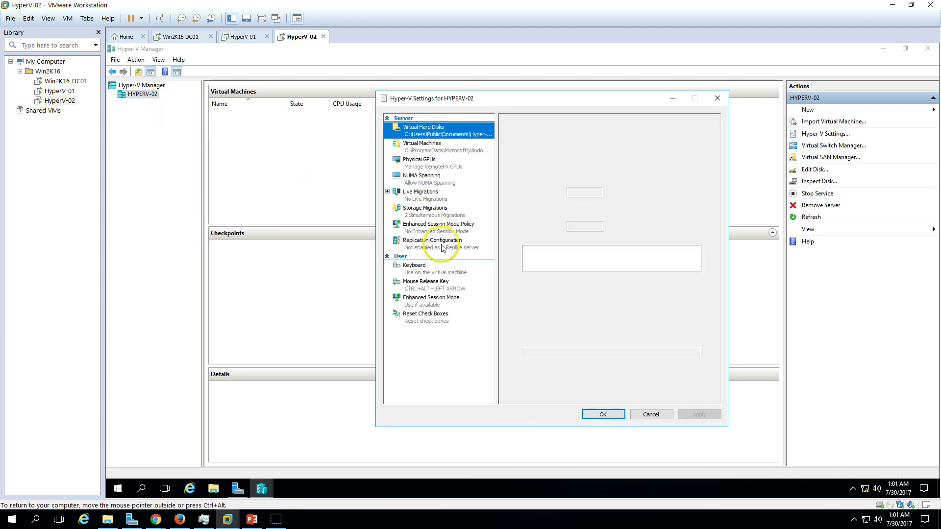
pyautogui.click(441, 247)
pyautogui.click(536, 134)
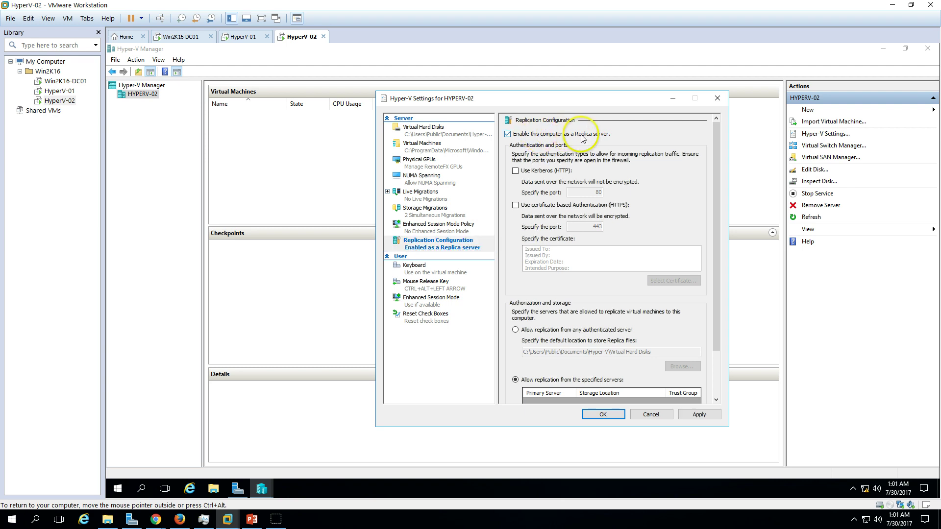
pyautogui.click(552, 172)
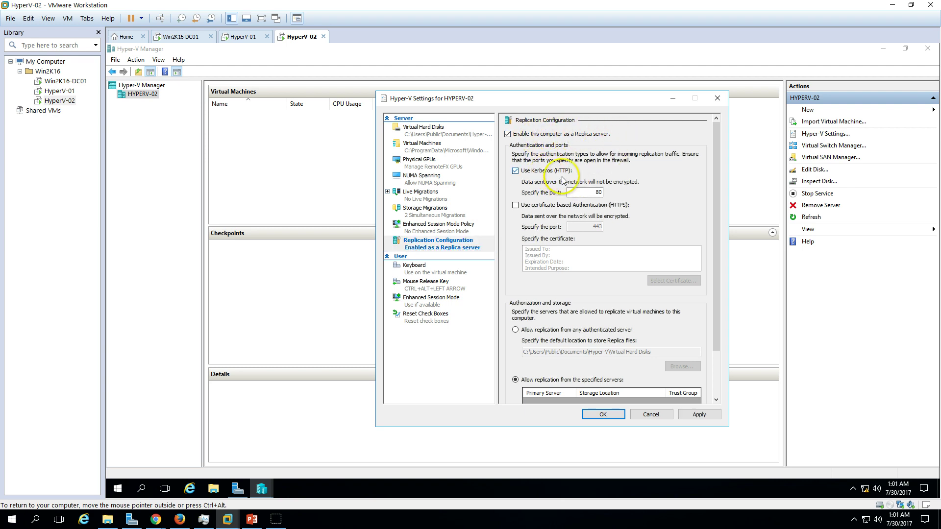
pyautogui.click(526, 331)
# Apply and save HYPERV-02's replica settings after acknowledging the firewall reminder.
pyautogui.click(701, 413)
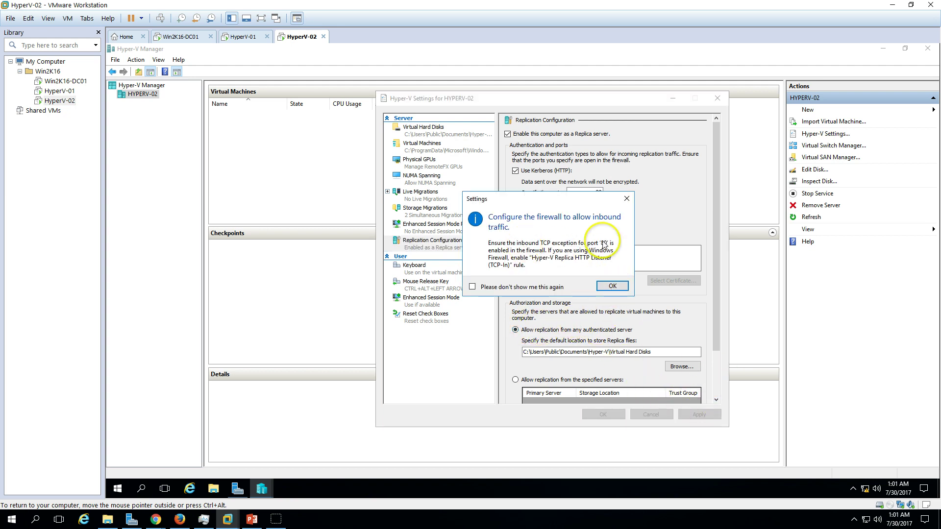
pyautogui.click(612, 286)
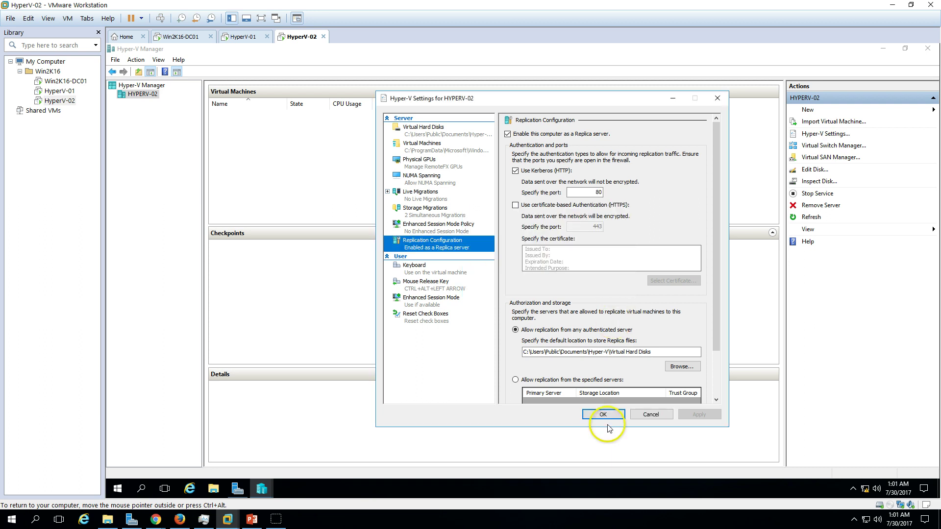
pyautogui.click(603, 414)
pyautogui.click(261, 37)
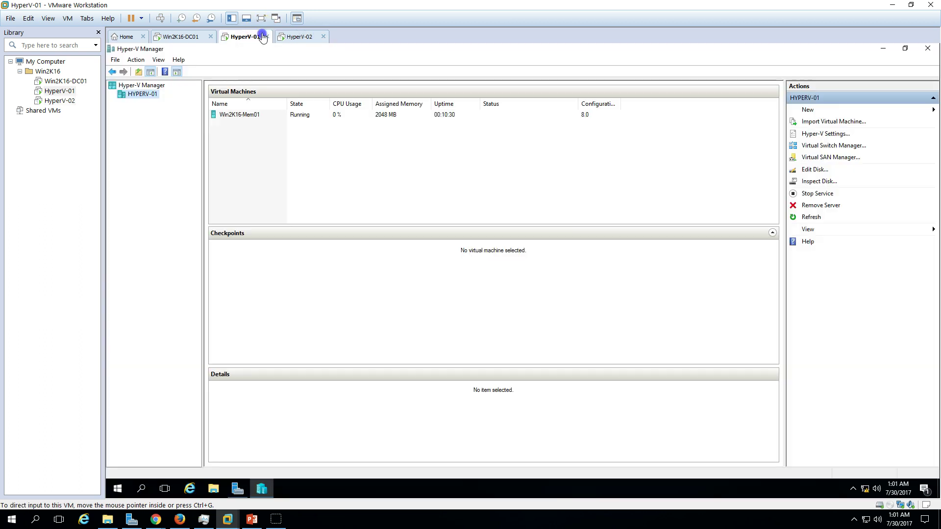
# Start the Enable Replication wizard for Win2K16-Mem01.
pyautogui.click(269, 115)
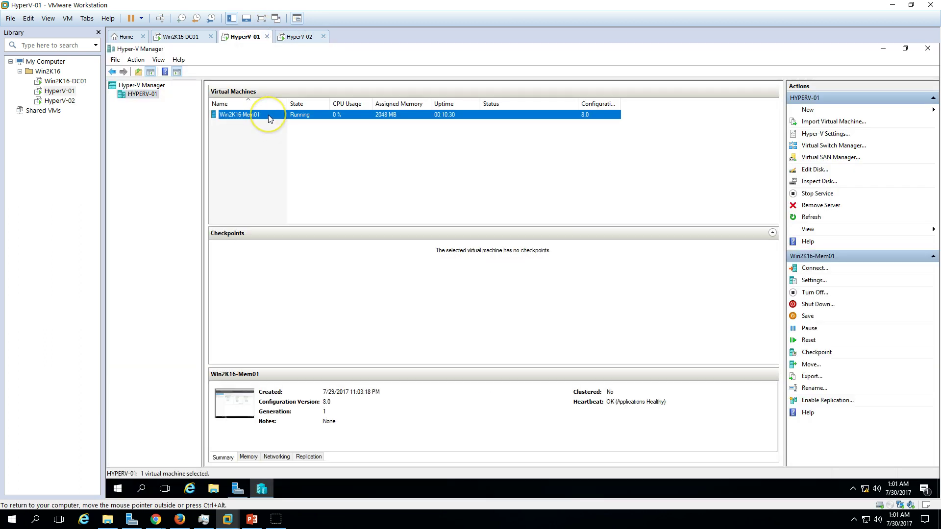
pyautogui.rightClick(269, 117)
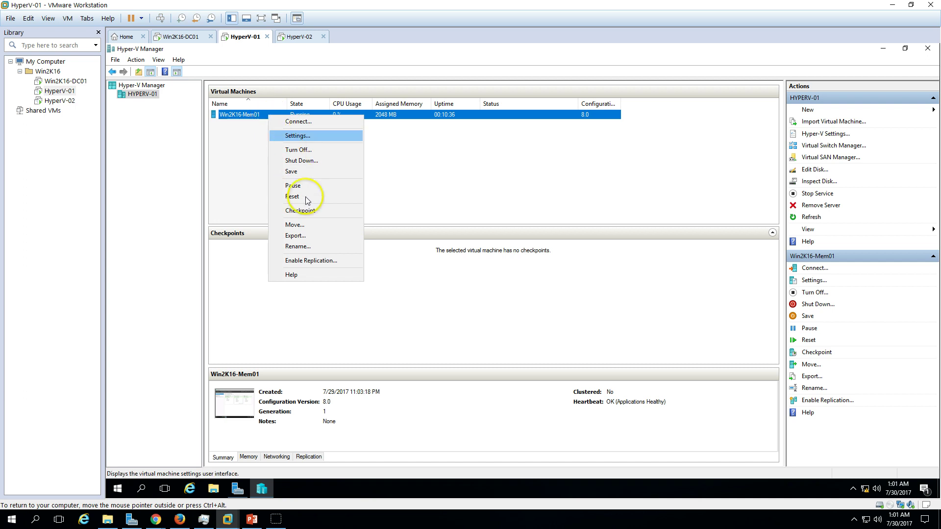
pyautogui.click(310, 261)
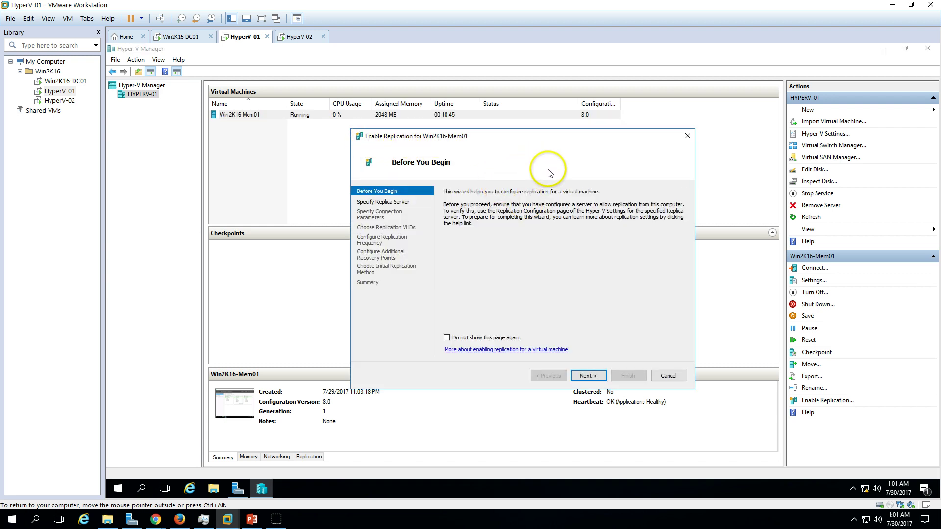
pyautogui.click(598, 377)
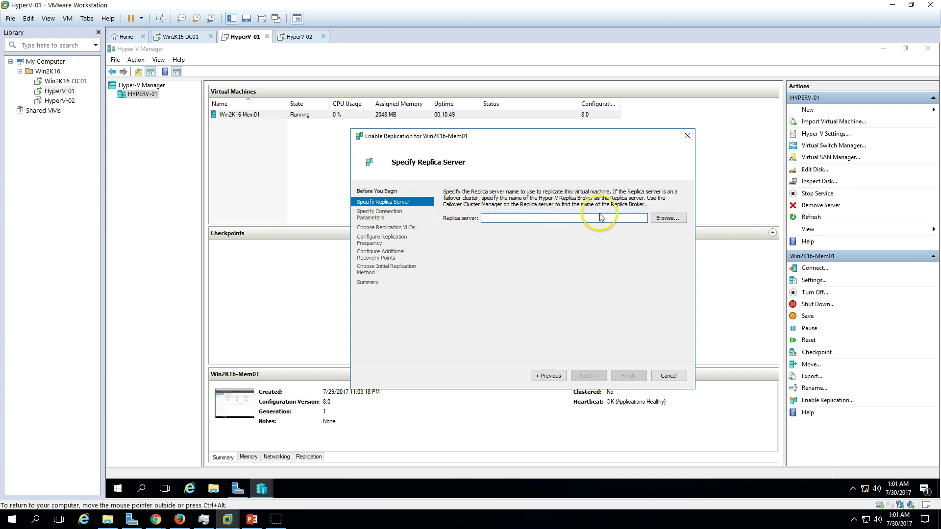
# Choose HYPERV-02 as the replica server by searching computer names for 'hy'.
pyautogui.click(668, 218)
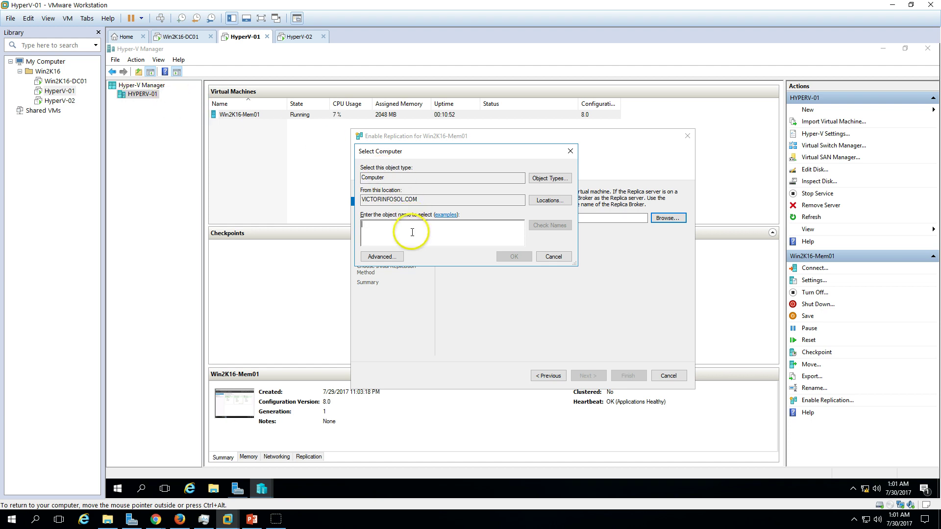
pyautogui.write('hyper')
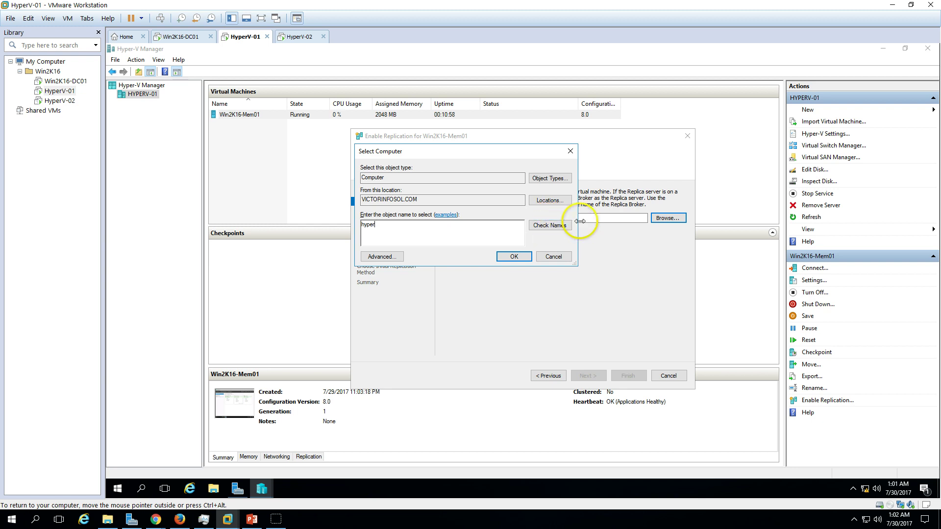
pyautogui.click(556, 229)
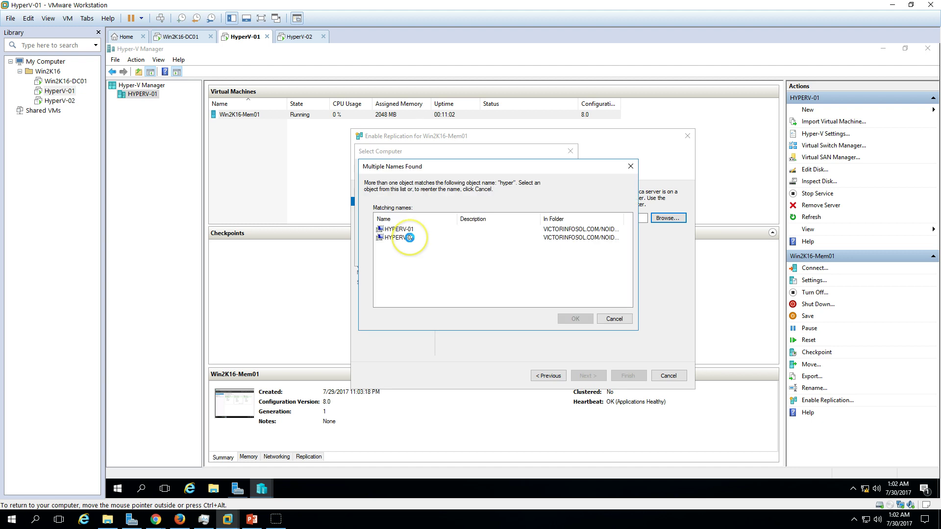
pyautogui.click(409, 238)
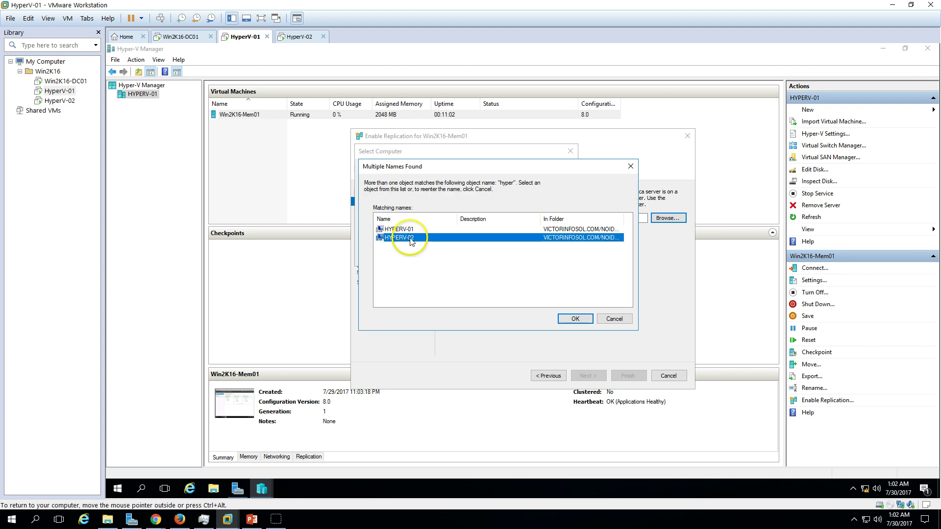
pyautogui.click(576, 319)
pyautogui.click(513, 256)
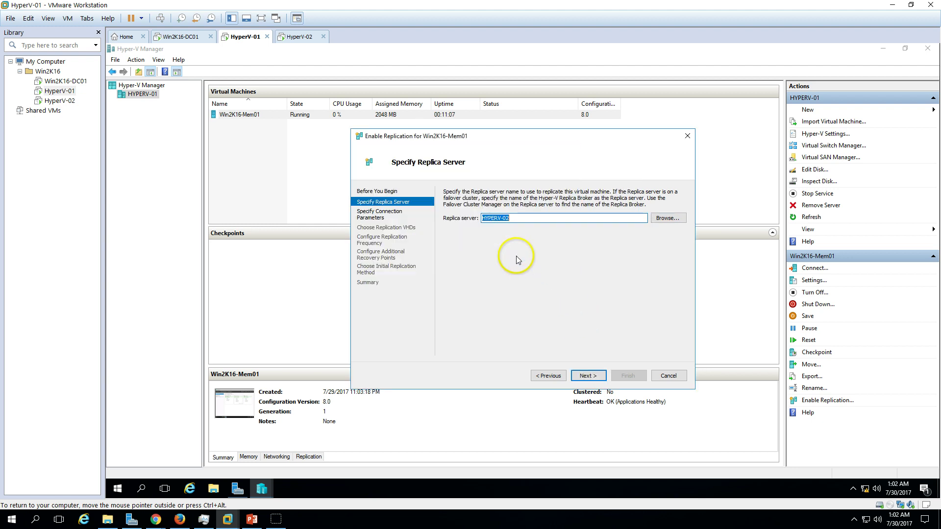
pyautogui.click(592, 375)
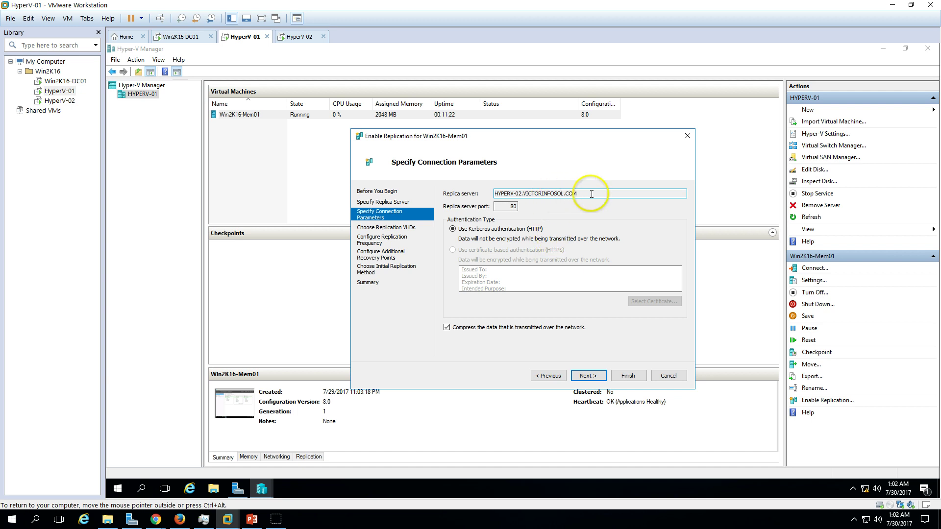
# Keep port 80 with Kerberos and compression in the connection parameters.
pyautogui.moveTo(594, 190); pyautogui.dragTo(478, 193)
pyautogui.doubleClick(513, 206)
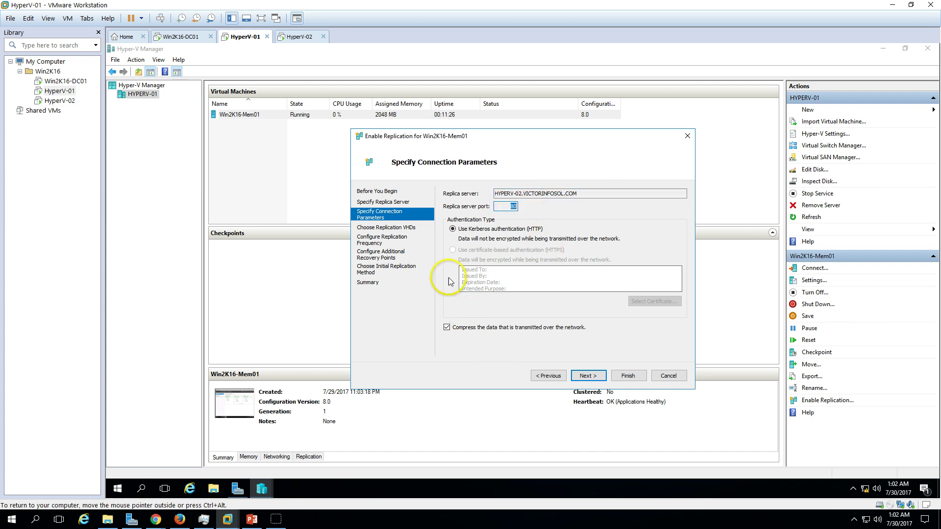
pyautogui.moveTo(557, 194); pyautogui.dragTo(494, 193)
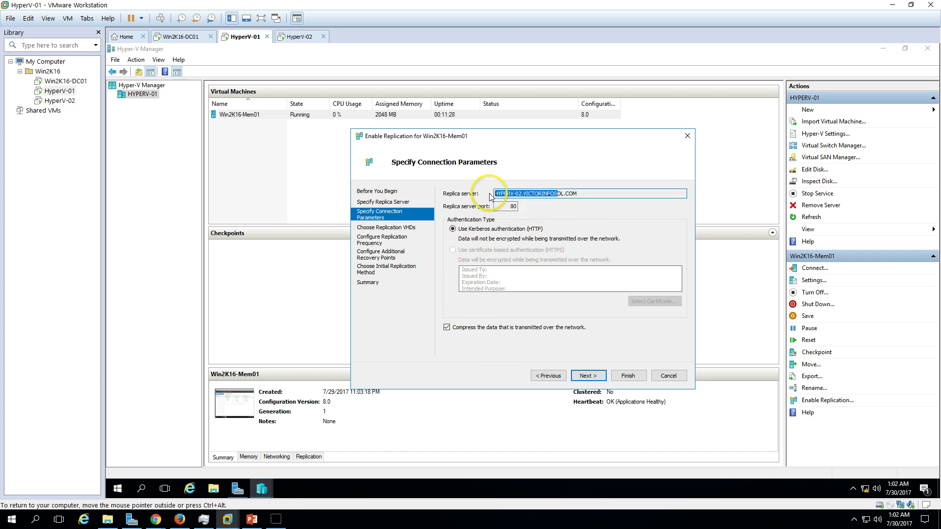
pyautogui.doubleClick(457, 329)
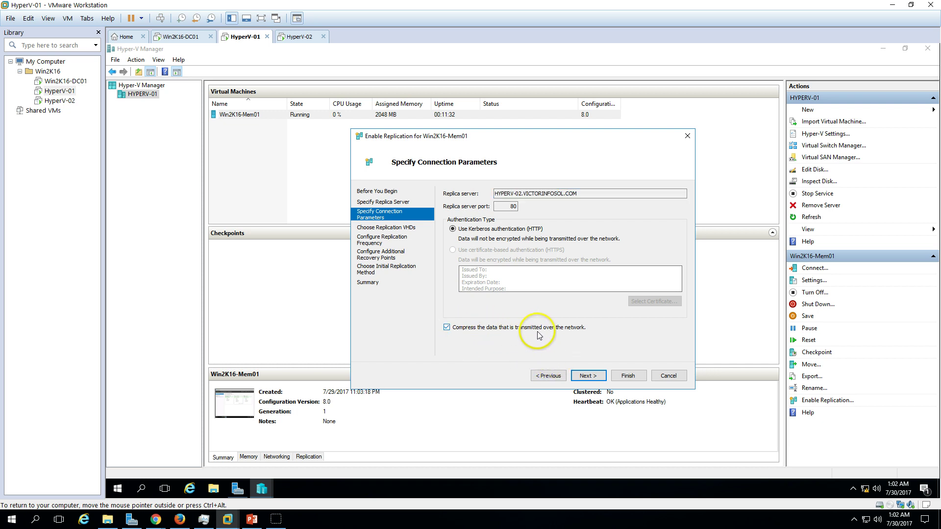
pyautogui.click(597, 377)
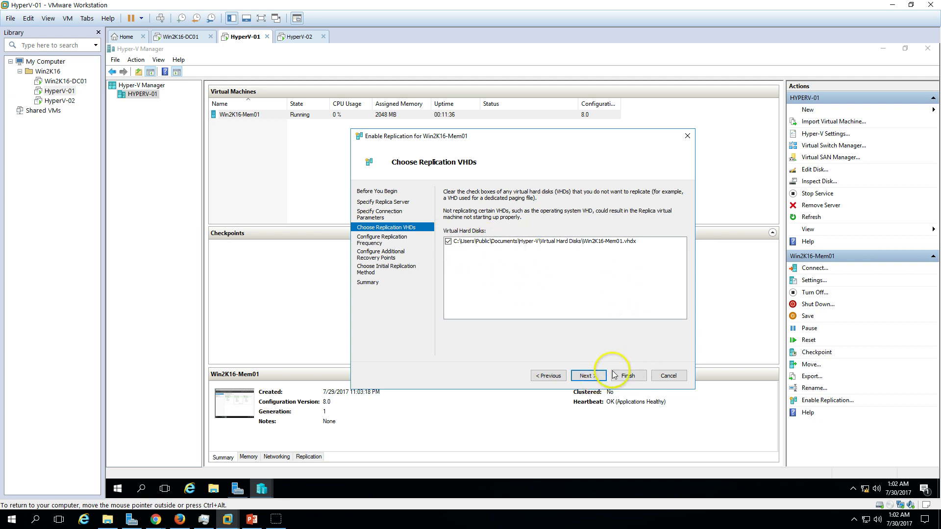
# Keep the replication frequency at 5 minutes.
pyautogui.click(590, 376)
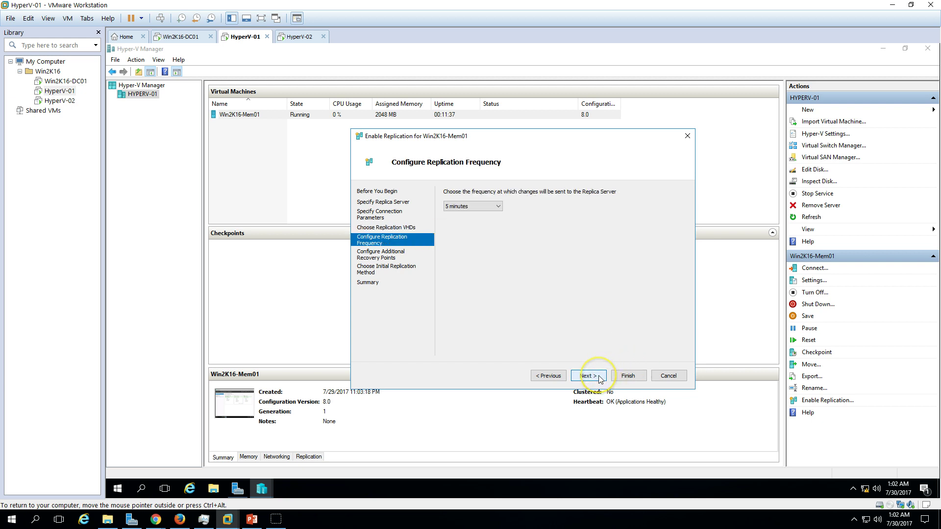
pyautogui.click(483, 208)
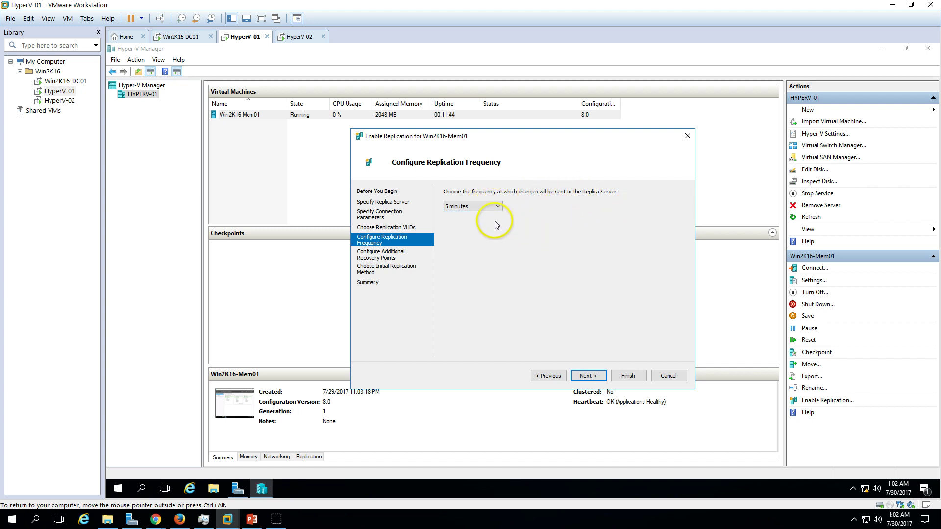
pyautogui.click(485, 206)
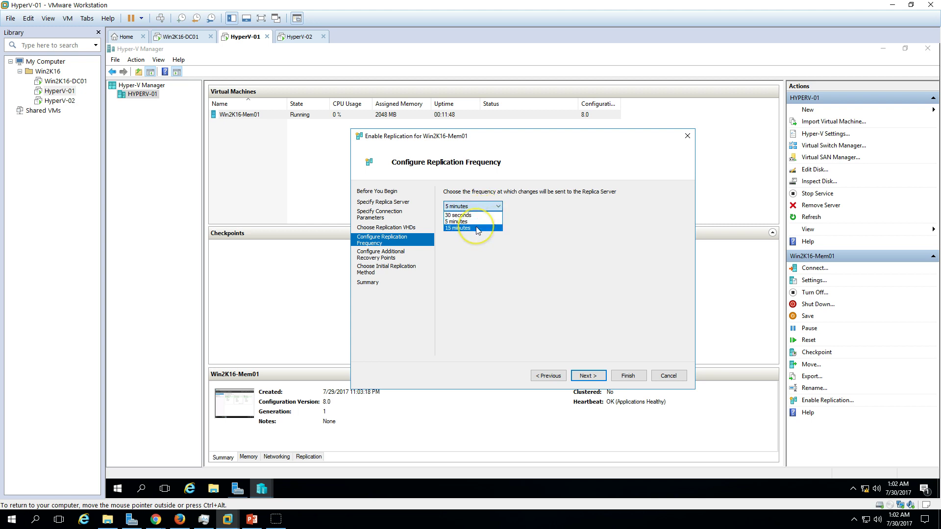
pyautogui.click(480, 246)
pyautogui.click(474, 206)
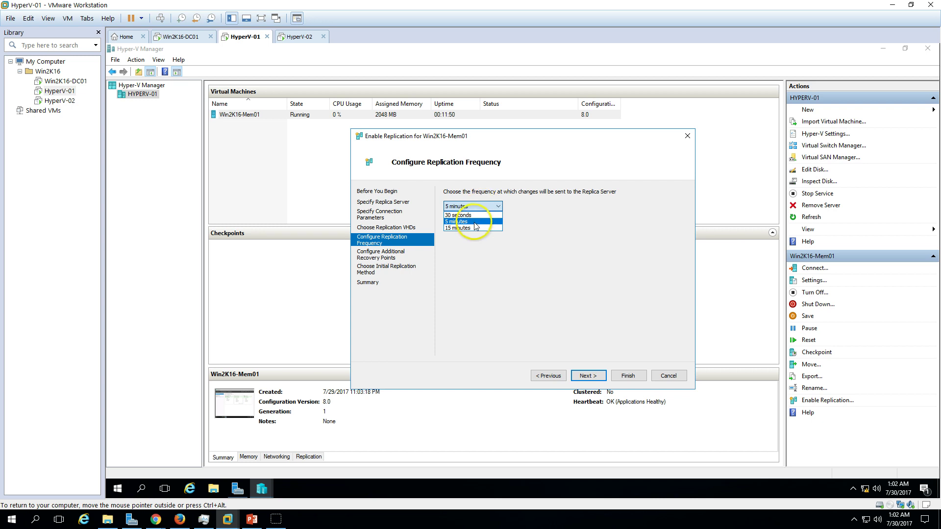
pyautogui.click(474, 223)
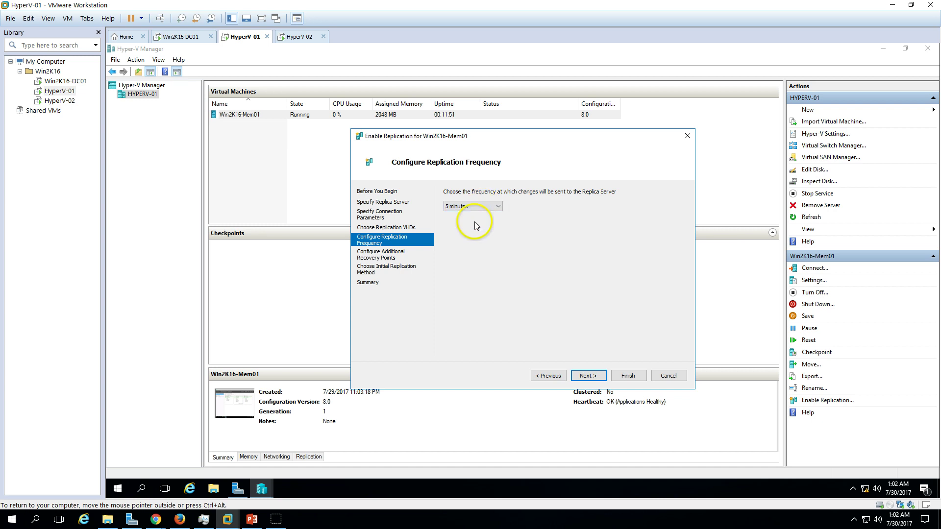
pyautogui.click(587, 376)
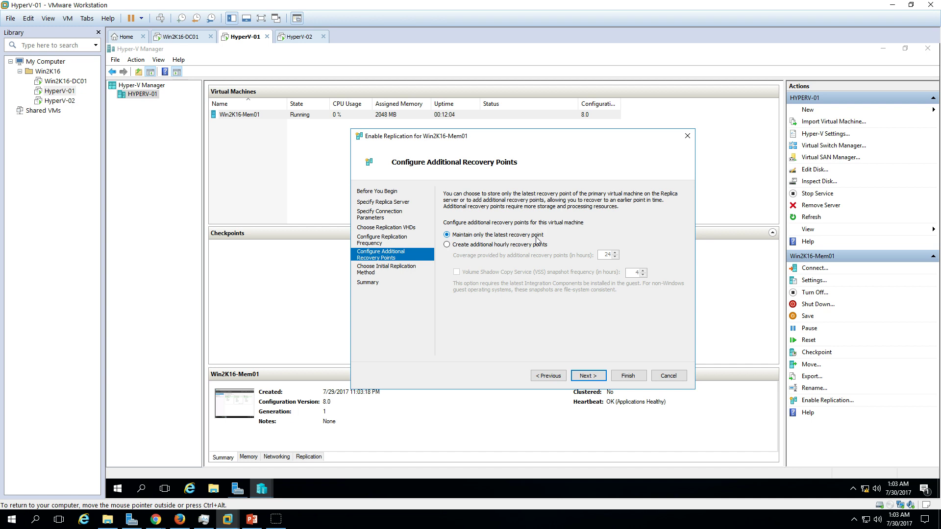
# Add additional hourly recovery points with 4 hours of coverage.
pyautogui.click(536, 244)
pyautogui.doubleClick(606, 255)
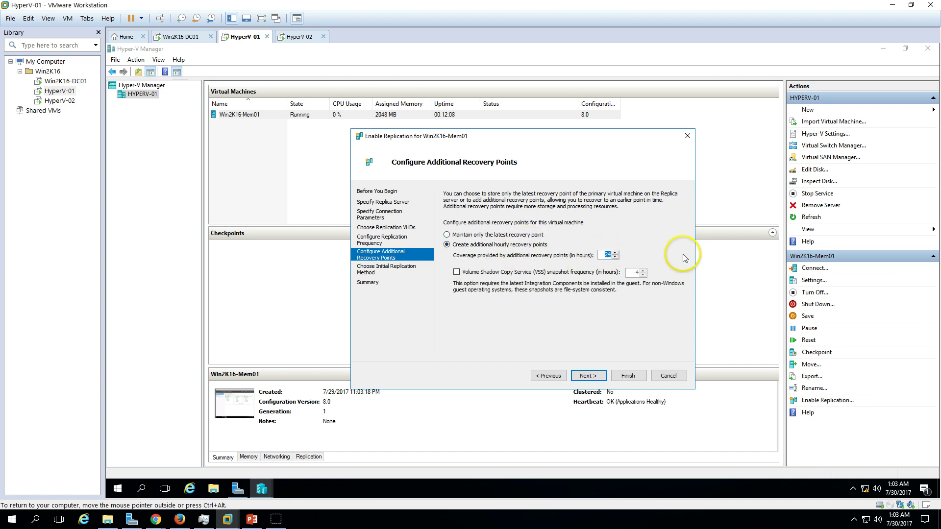
pyautogui.write('4')
pyautogui.click(593, 371)
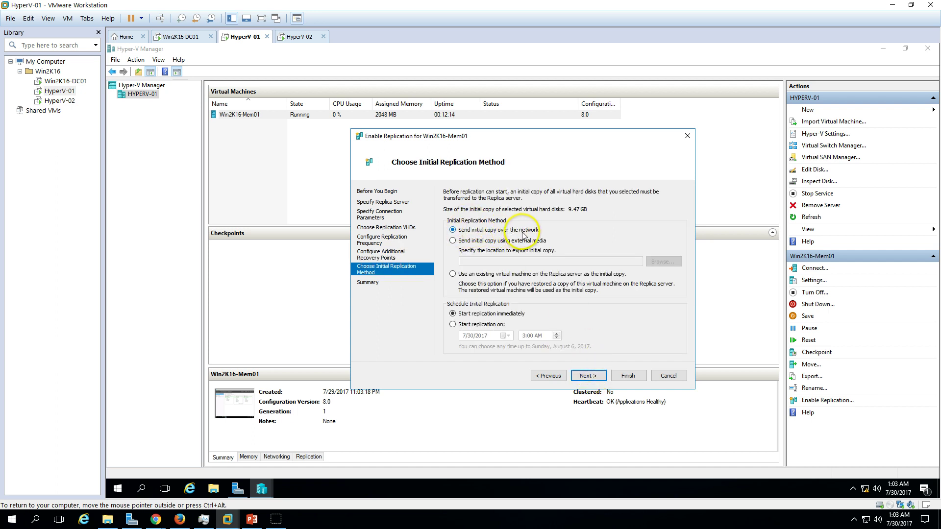
# Choose to send the initial copy over the network.
pyautogui.click(507, 242)
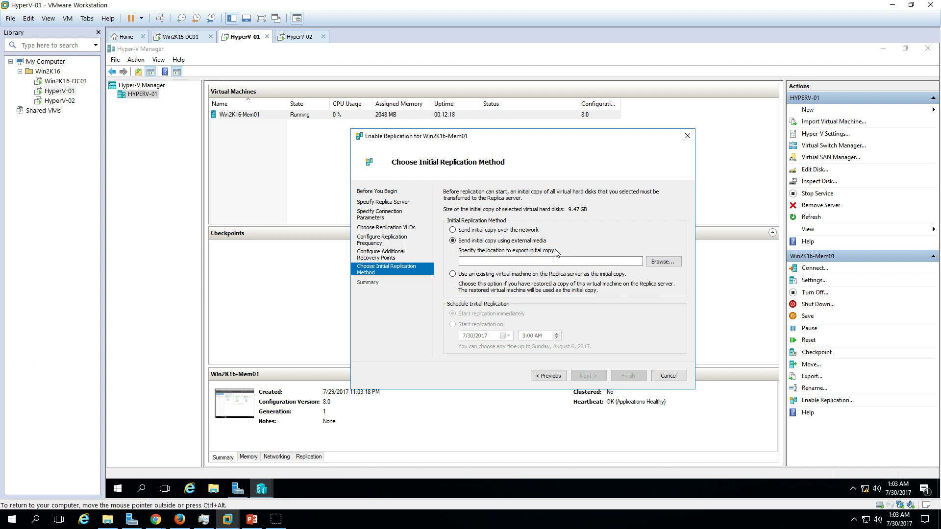
pyautogui.click(489, 230)
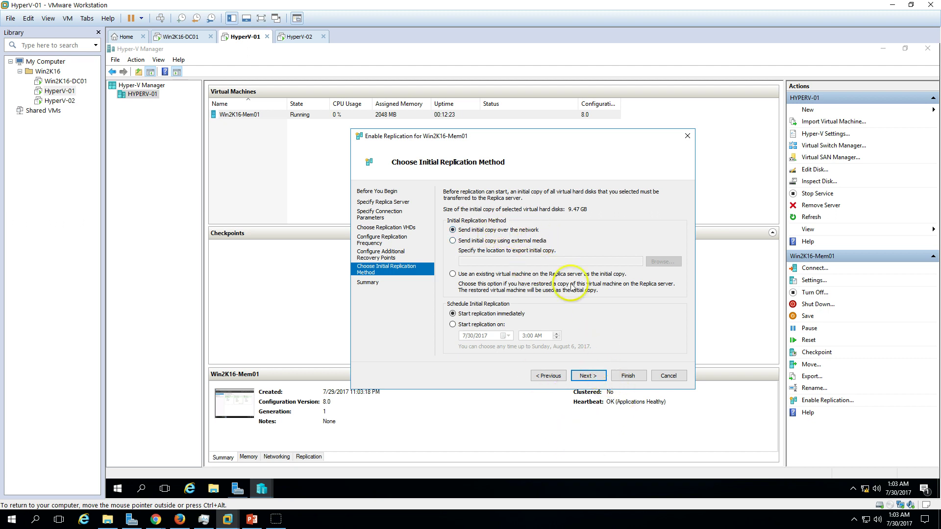
pyautogui.click(595, 381)
pyautogui.click(548, 376)
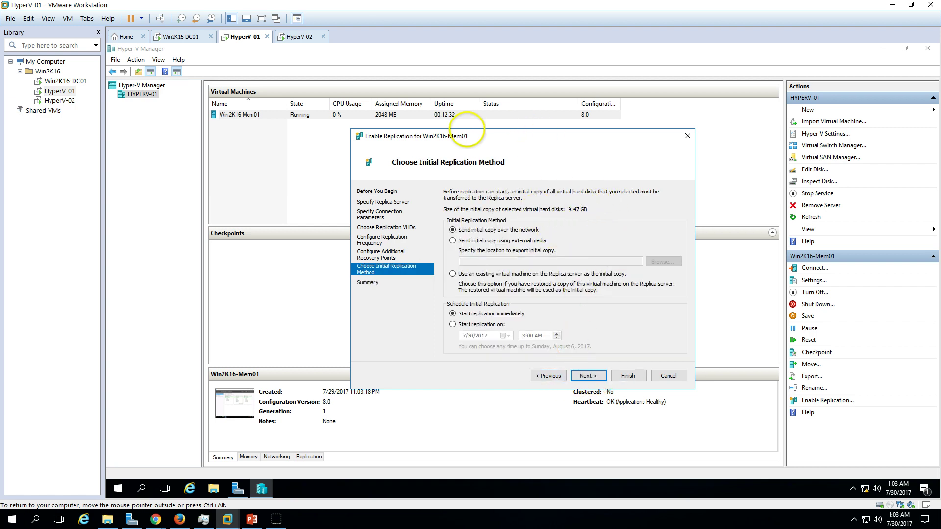
# Open Task Manager with full details beside the replication wizard.
pyautogui.moveTo(528, 136); pyautogui.dragTo(445, 132)
pyautogui.rightClick(745, 481)
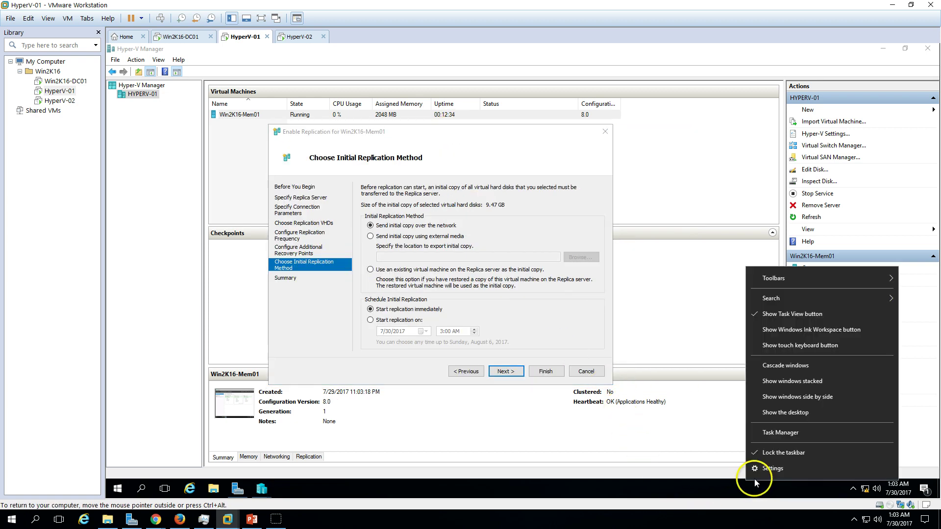
pyautogui.click(782, 440)
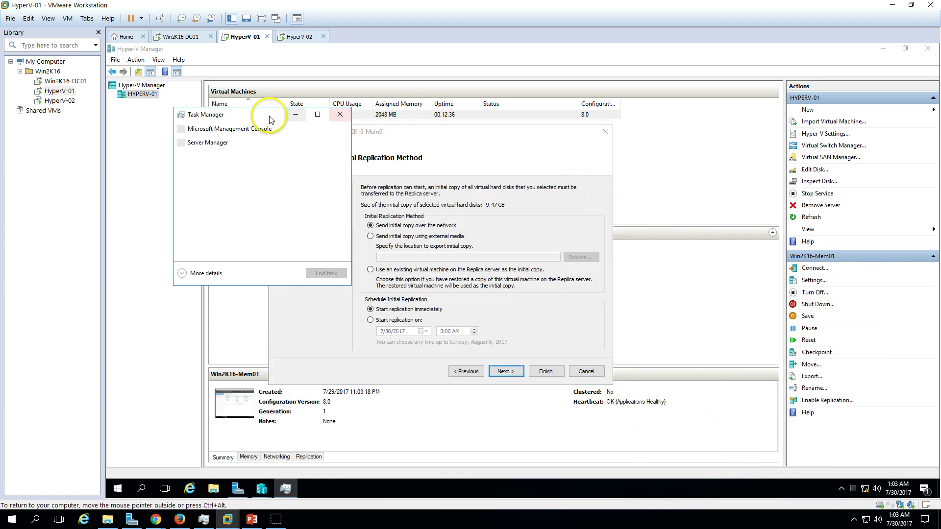
pyautogui.moveTo(269, 120); pyautogui.dragTo(747, 125)
pyautogui.click(686, 279)
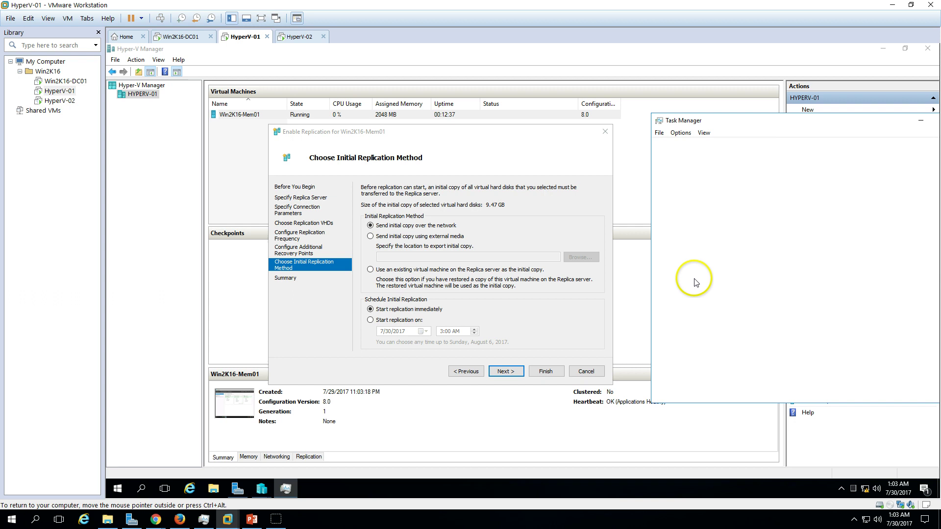
# Set initial replication to start immediately and continue to the summary.
pyautogui.click(455, 147)
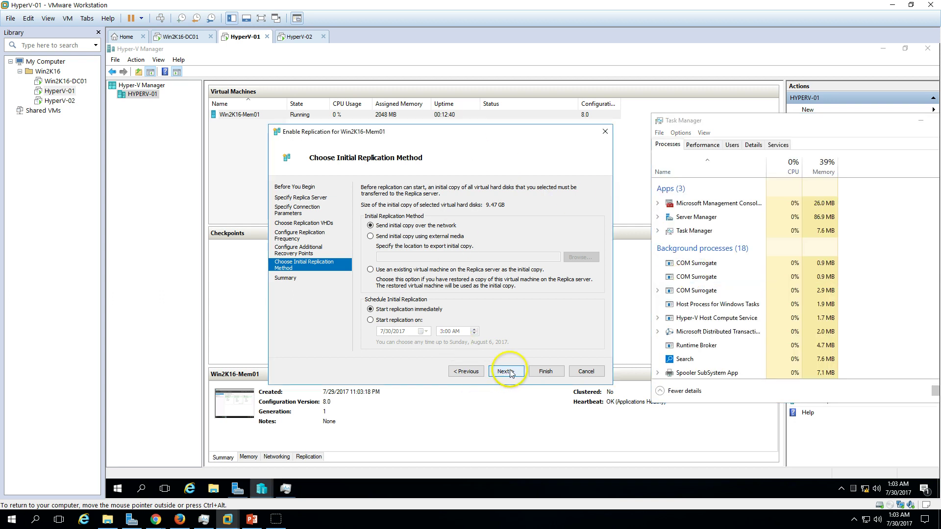
pyautogui.click(398, 320)
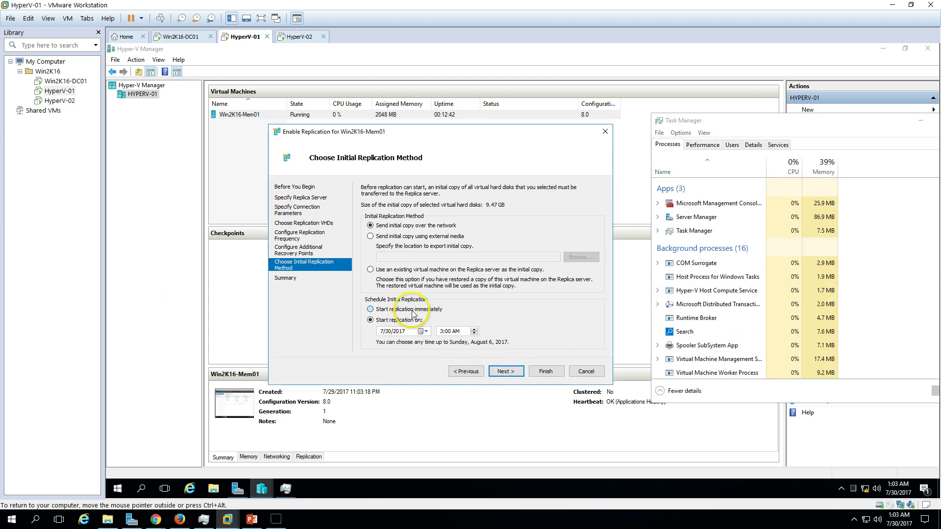
pyautogui.click(377, 310)
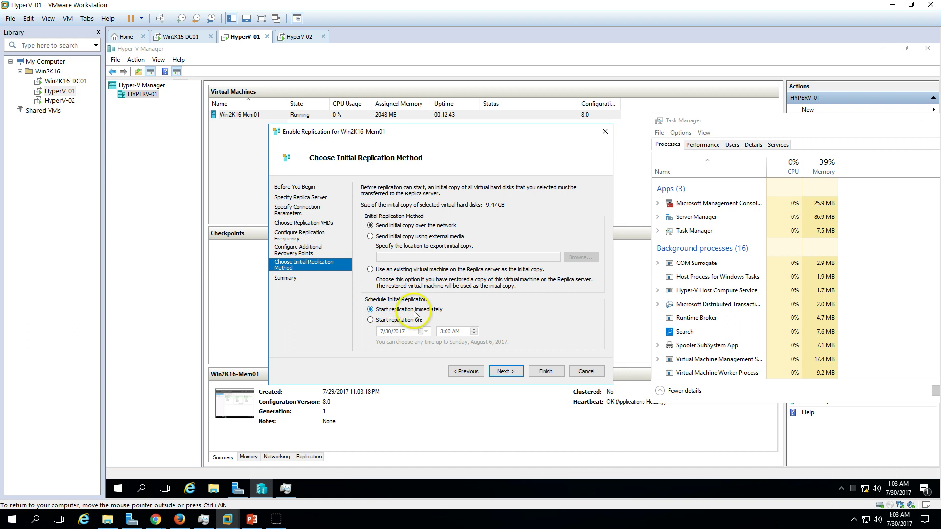
pyautogui.click(511, 376)
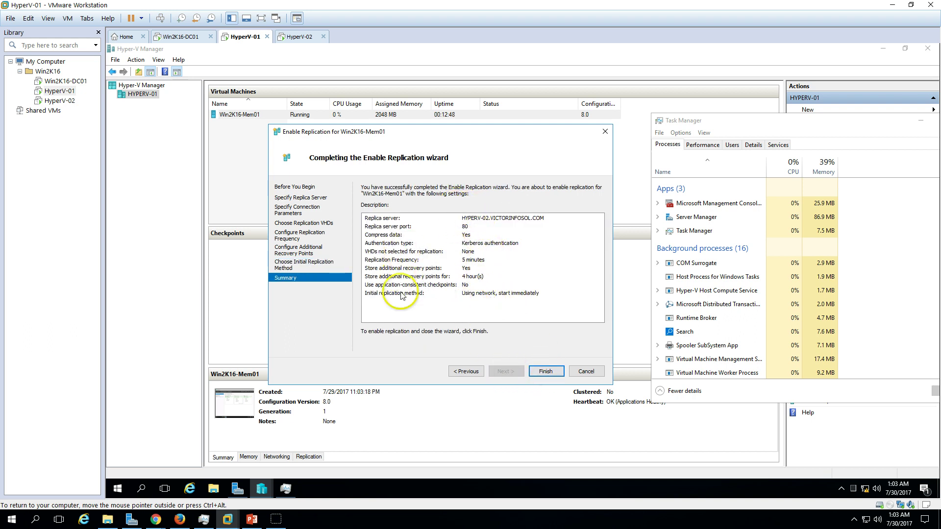
# Finish the wizard to enable Win2K16-Mem01 replication, then raise Task Manager over Hyper-V Manager.
pyautogui.click(550, 374)
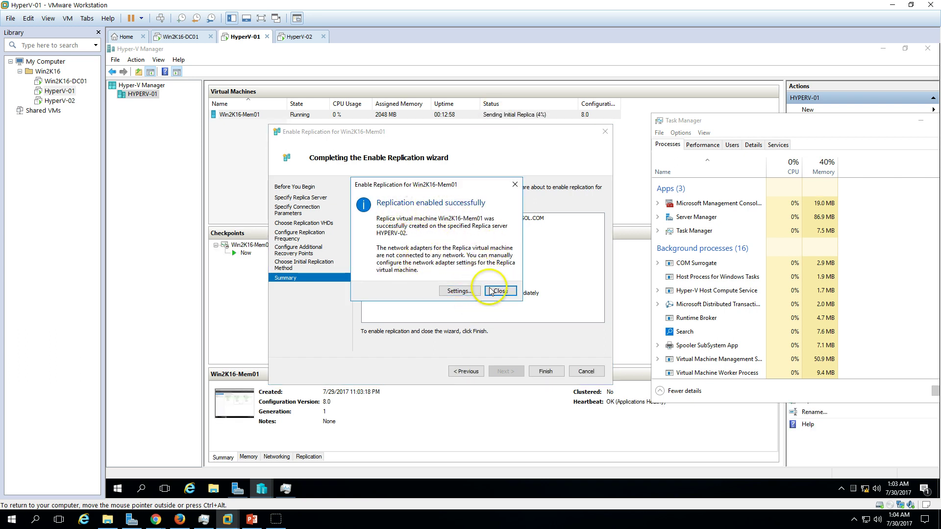
pyautogui.click(500, 291)
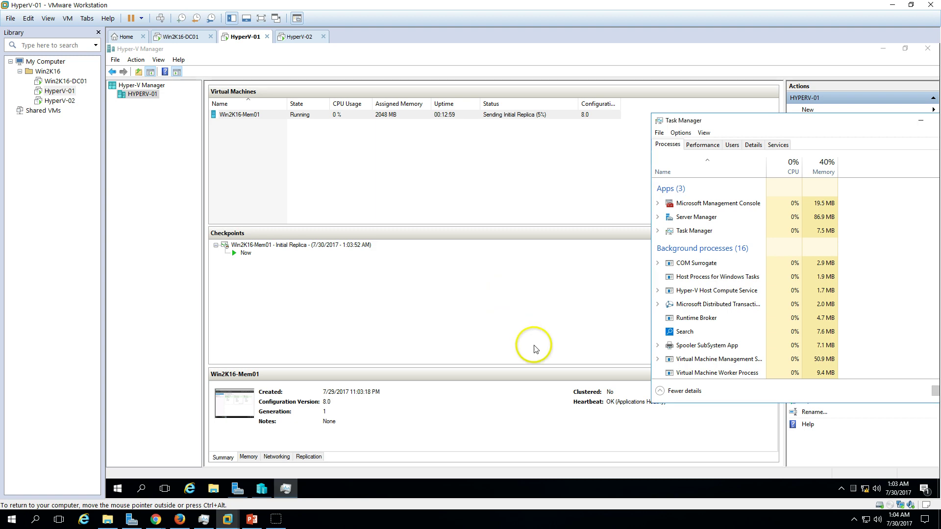
pyautogui.click(508, 117)
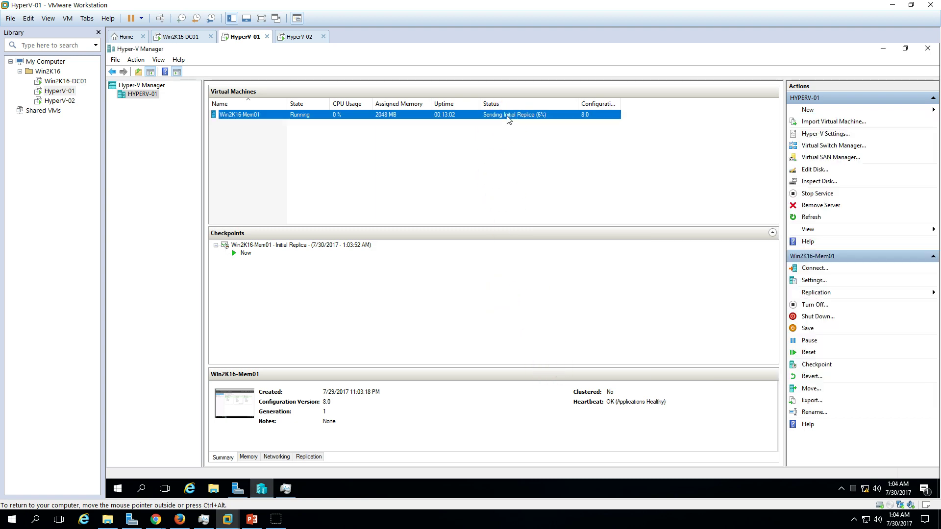
pyautogui.click(262, 488)
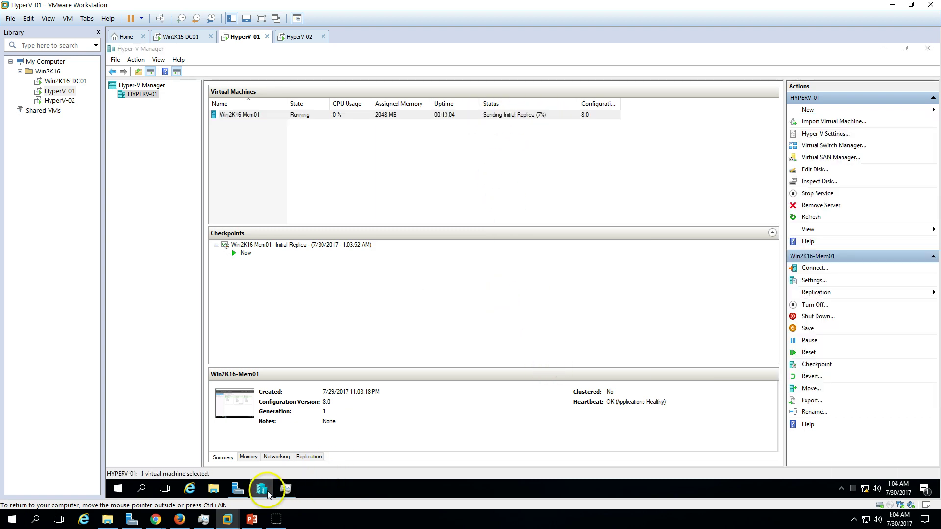
pyautogui.click(265, 489)
pyautogui.click(287, 488)
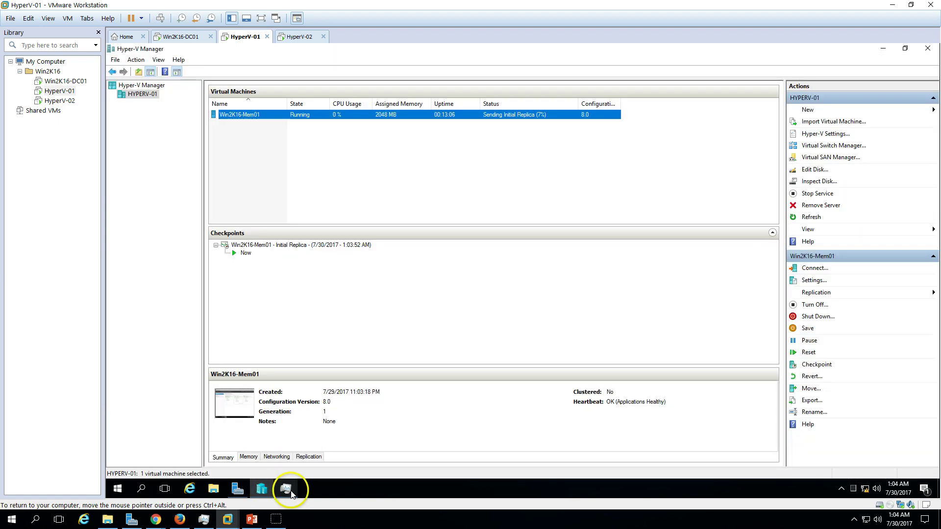
# Show HyperV-01's Task Manager performance graphs, then select the Win2K16-Mem01 replica on HYPERV-02.
pyautogui.click(704, 144)
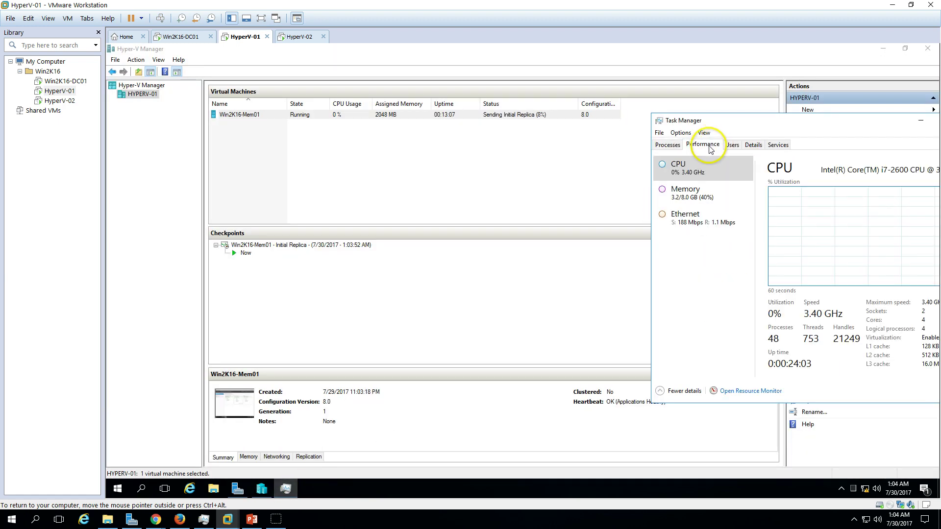
pyautogui.moveTo(767, 120); pyautogui.dragTo(615, 155)
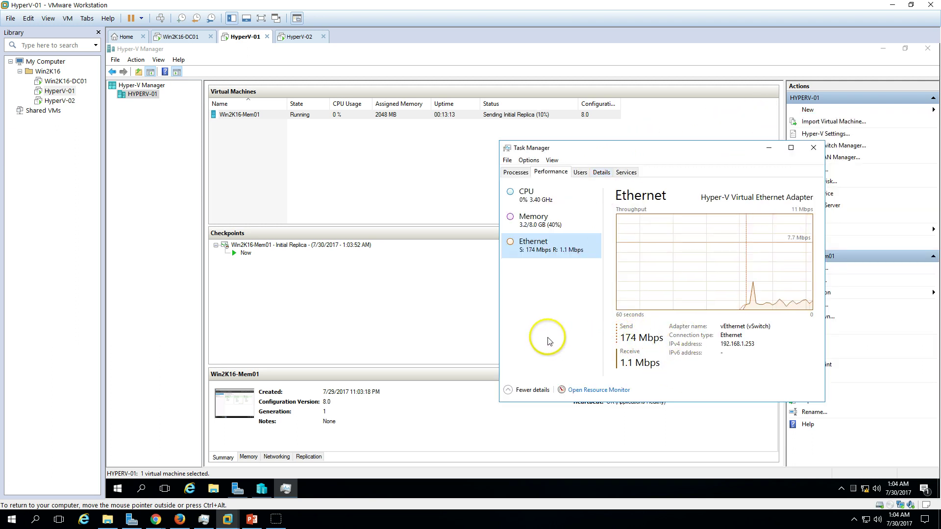
pyautogui.click(296, 38)
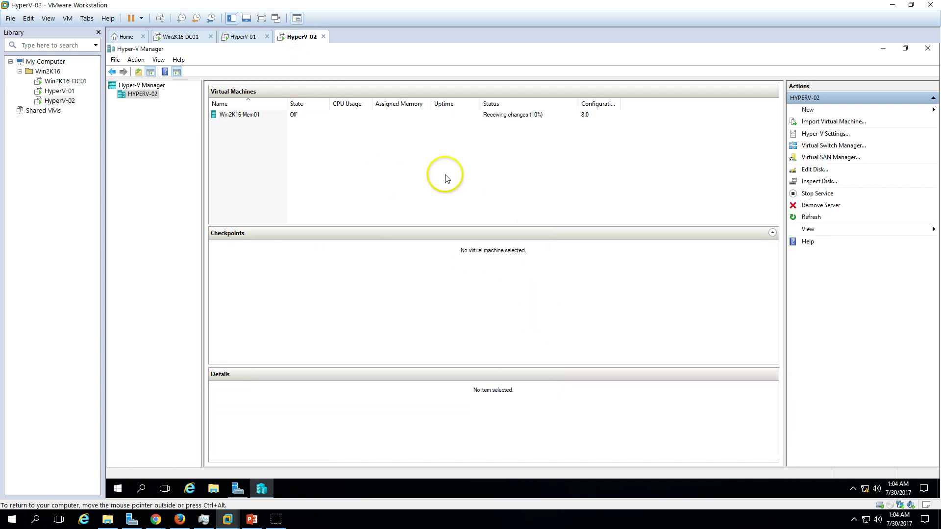
pyautogui.click(548, 117)
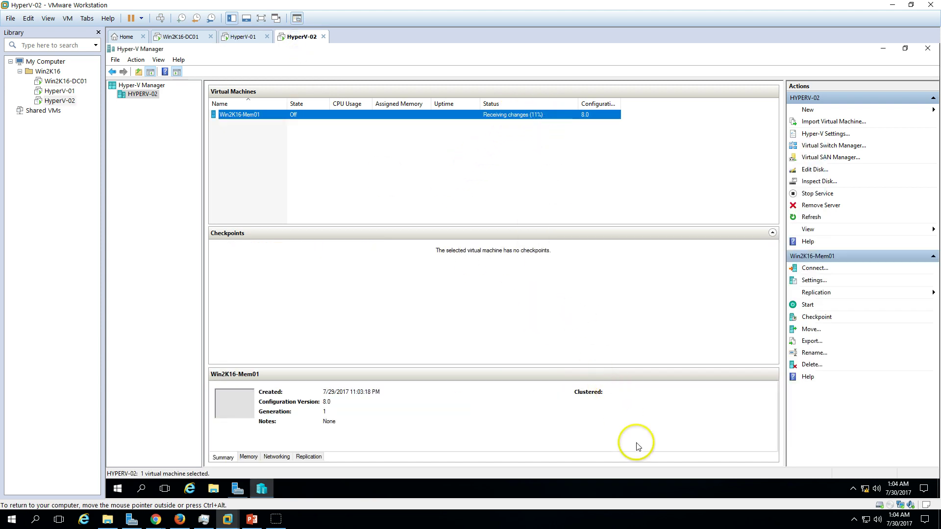
# Watch HYPERV-02's Ethernet throughput in Task Manager until replication finishes, then close it.
pyautogui.rightClick(659, 489)
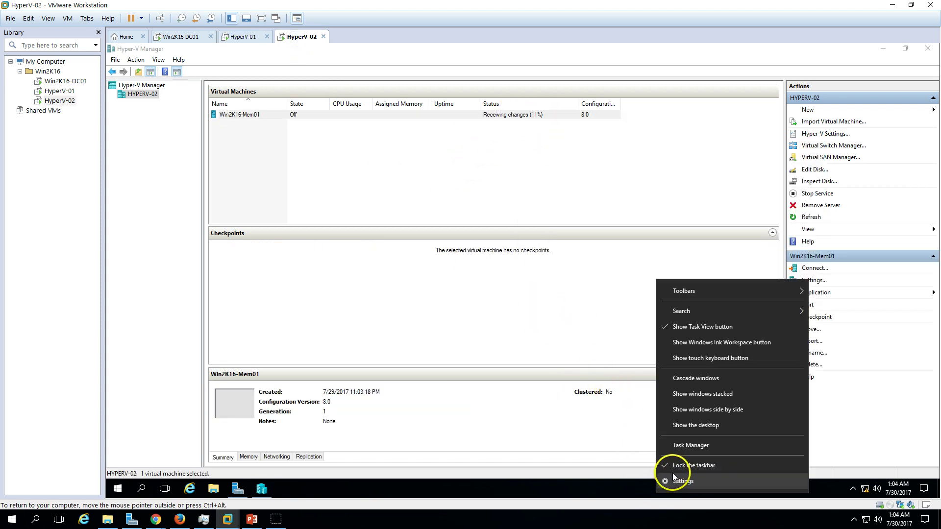
pyautogui.click(696, 445)
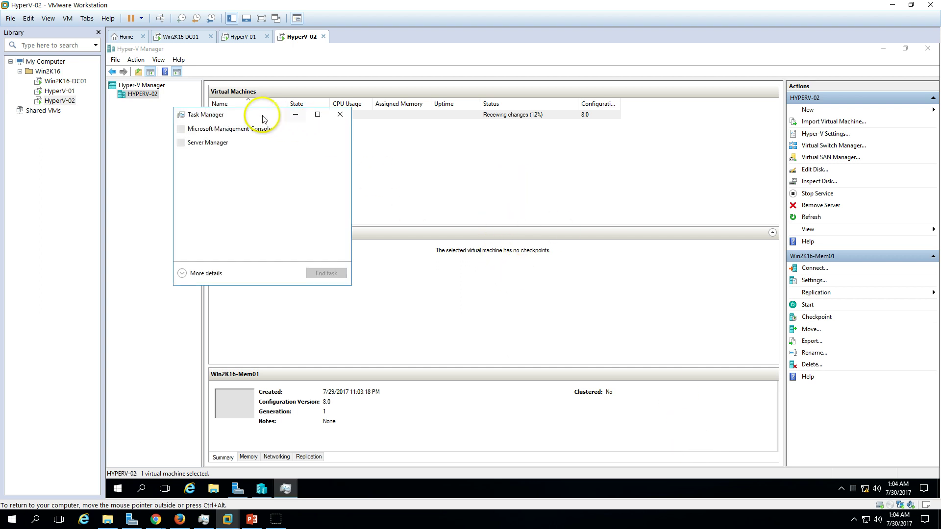
pyautogui.moveTo(251, 114); pyautogui.dragTo(628, 148)
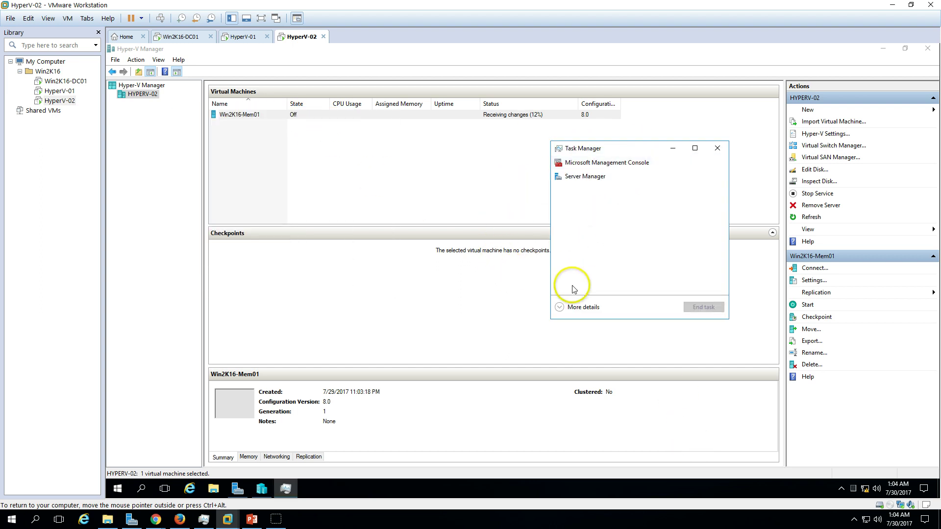
pyautogui.click(582, 309)
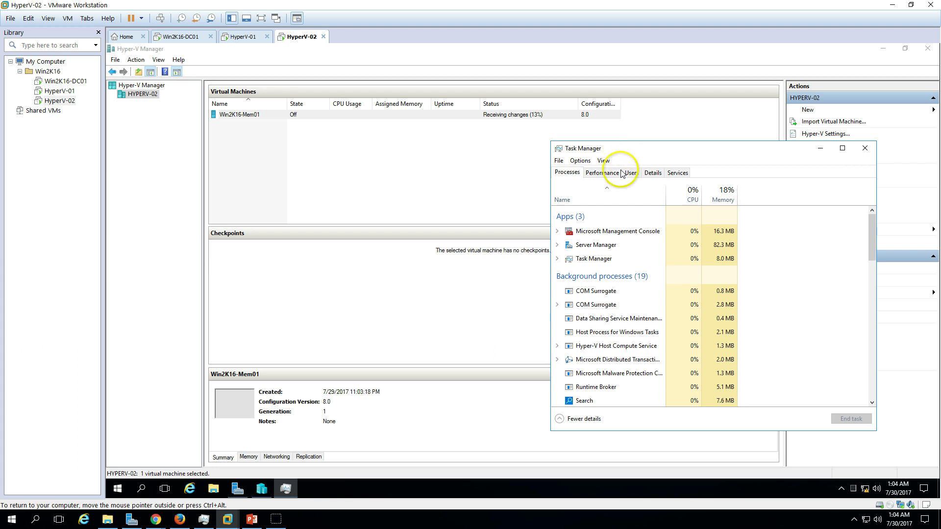
pyautogui.click(602, 172)
pyautogui.click(606, 259)
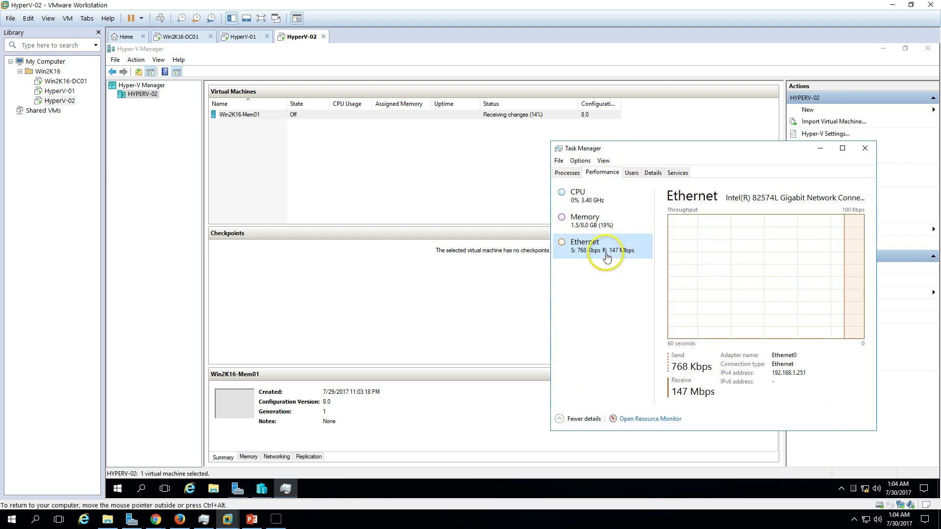
pyautogui.moveTo(640, 166); pyautogui.dragTo(603, 188)
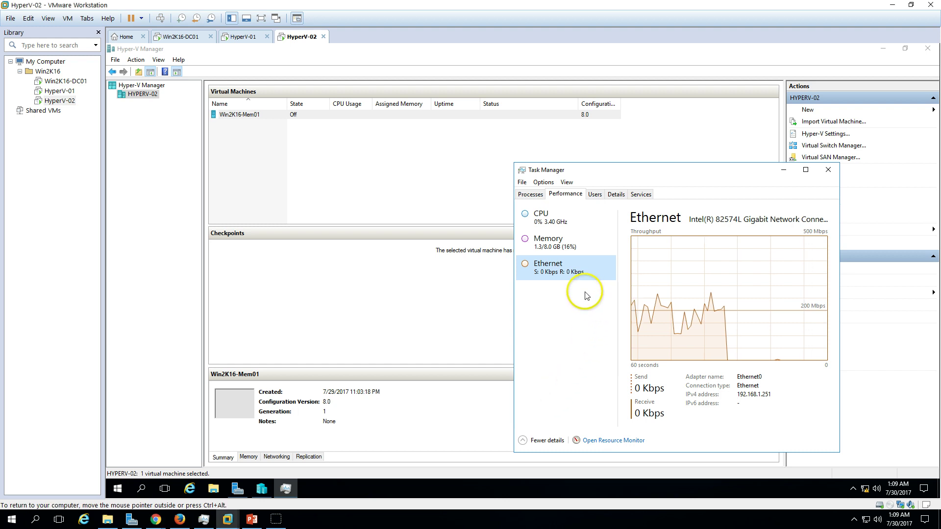
pyautogui.moveTo(619, 175); pyautogui.dragTo(620, 178)
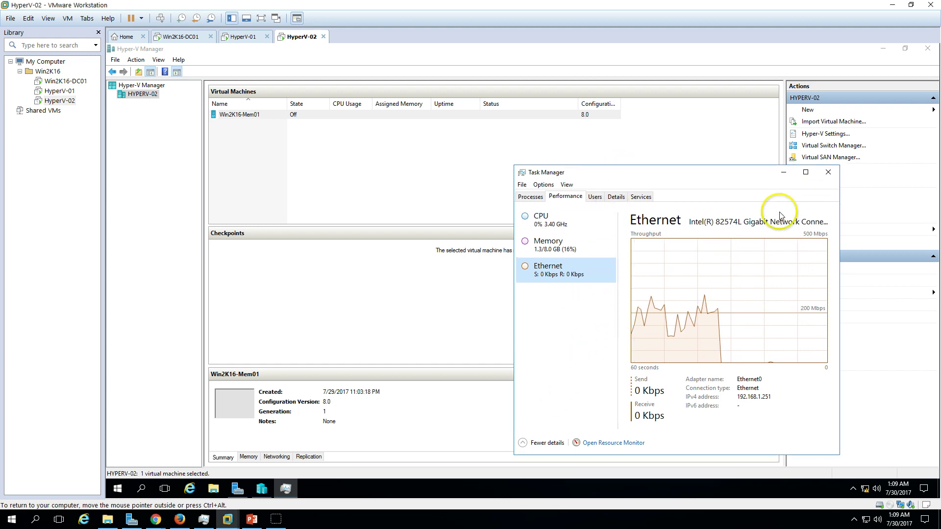
pyautogui.click(828, 172)
pyautogui.click(306, 170)
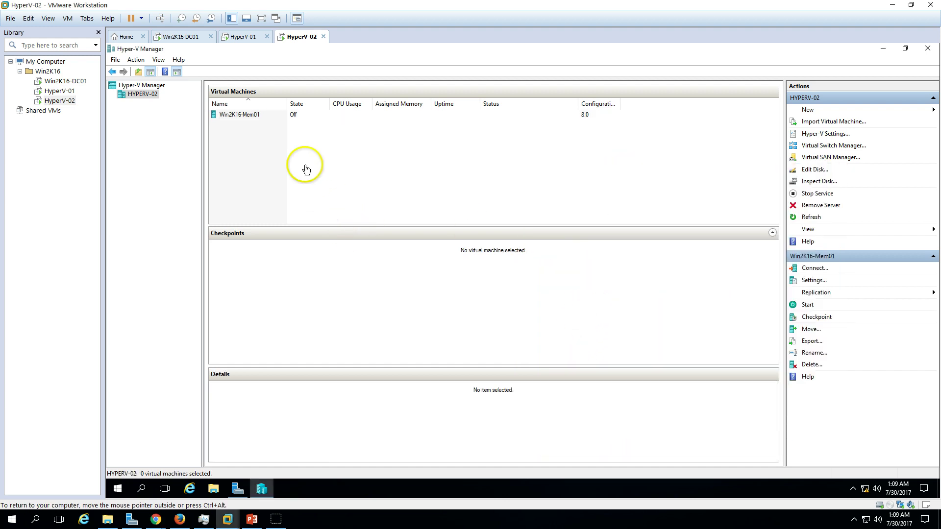
# On HyperV-01, try a planned failover of Win2K16-Mem01; dismiss the not-prepared error and cancel.
pyautogui.click(284, 115)
pyautogui.click(243, 37)
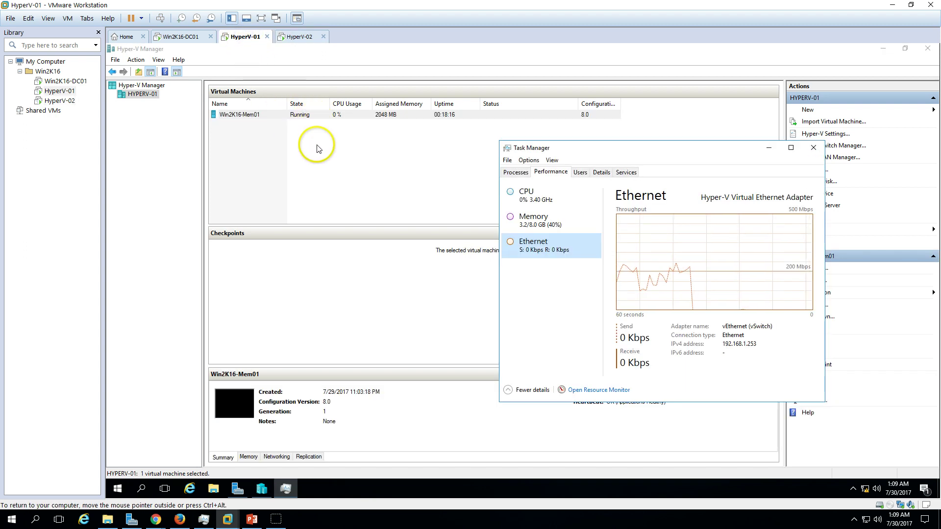
pyautogui.moveTo(316, 145); pyautogui.dragTo(307, 118)
pyautogui.rightClick(306, 116)
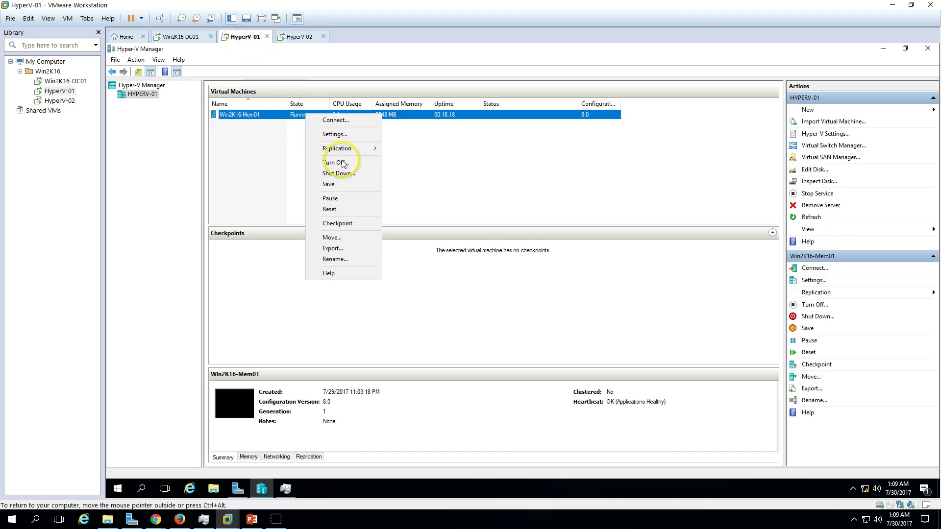
pyautogui.moveTo(336, 148)
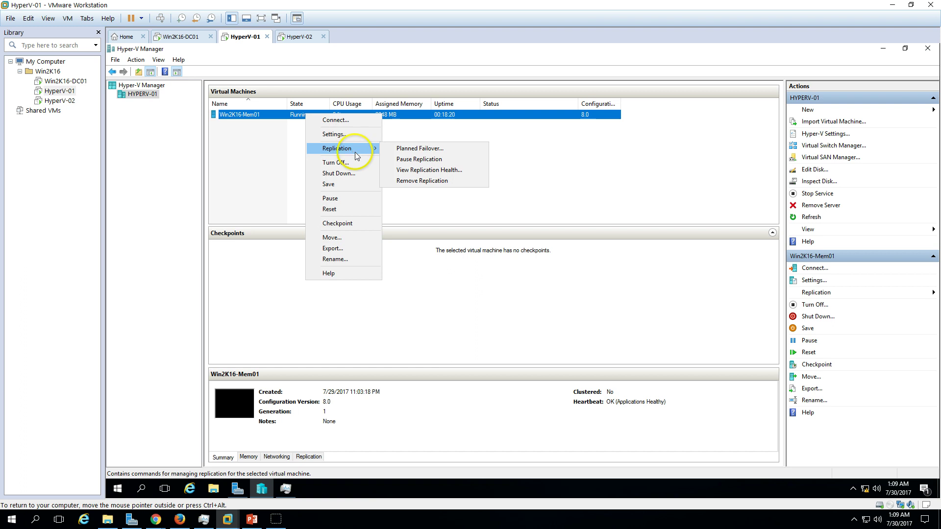
pyautogui.click(440, 154)
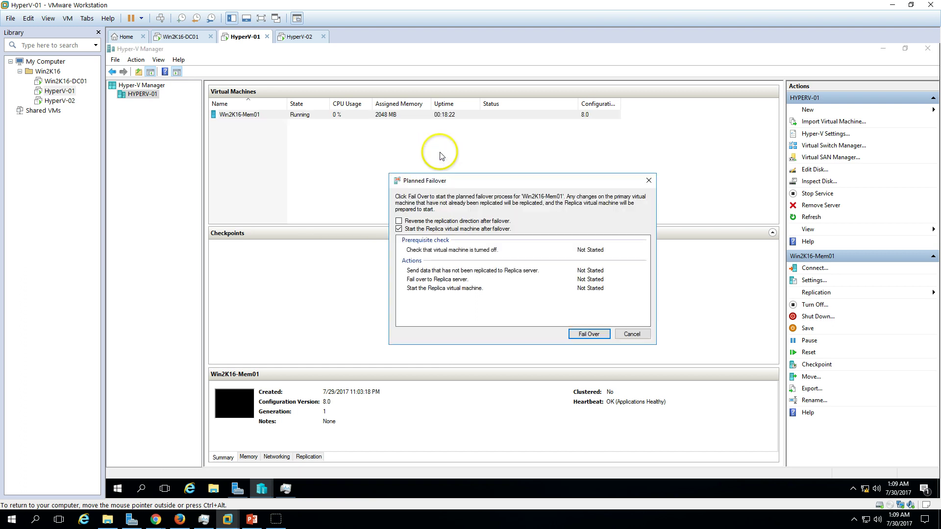
pyautogui.click(591, 334)
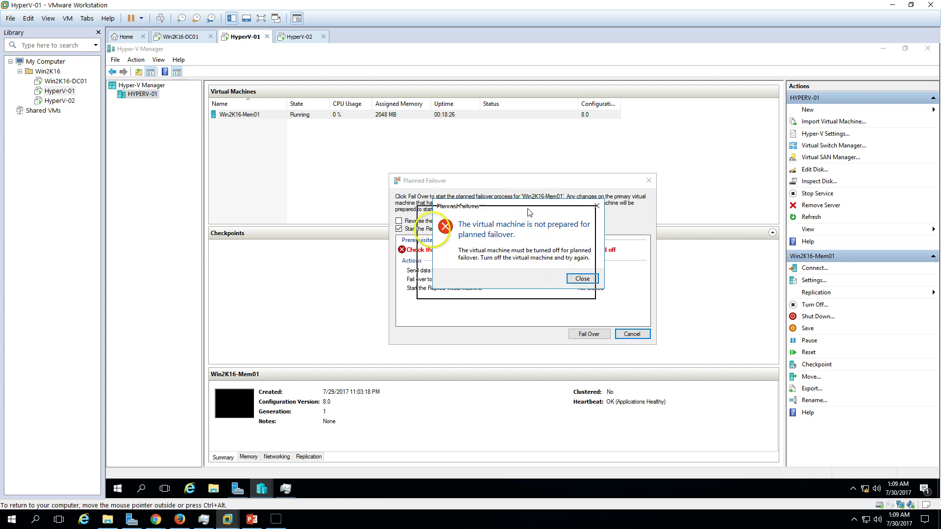
pyautogui.moveTo(539, 207); pyautogui.dragTo(416, 236)
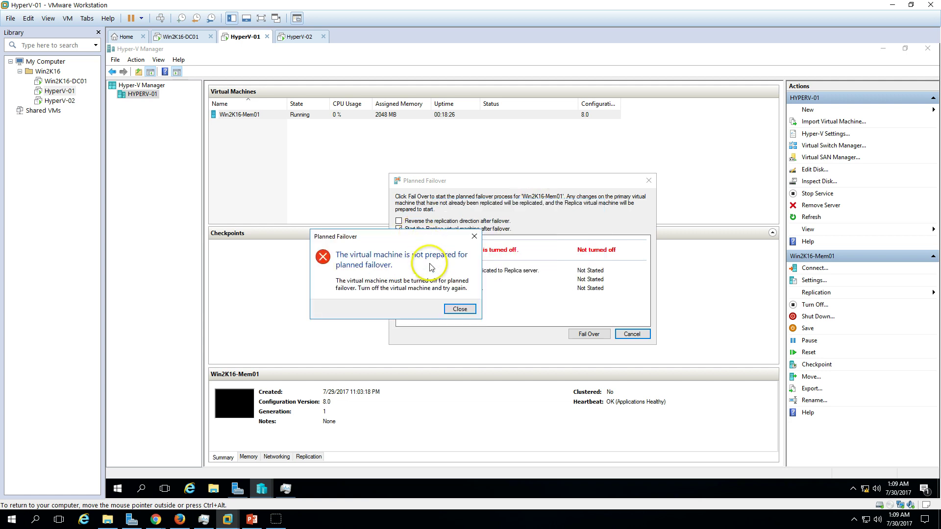
pyautogui.click(459, 309)
pyautogui.click(632, 334)
# Try shutting down Win2K16-Mem01 from Hyper-V Manager, then dismiss the force shutdown prompt.
pyautogui.click(321, 119)
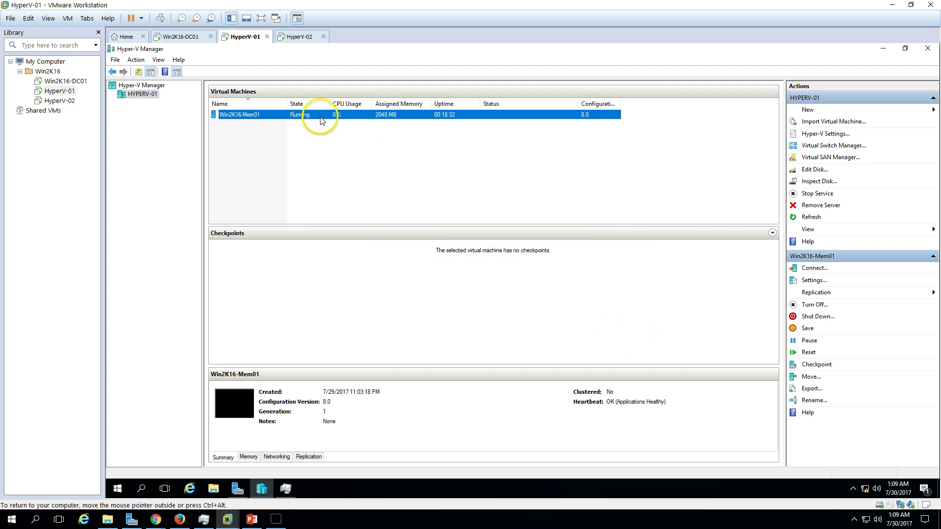
pyautogui.rightClick(321, 120)
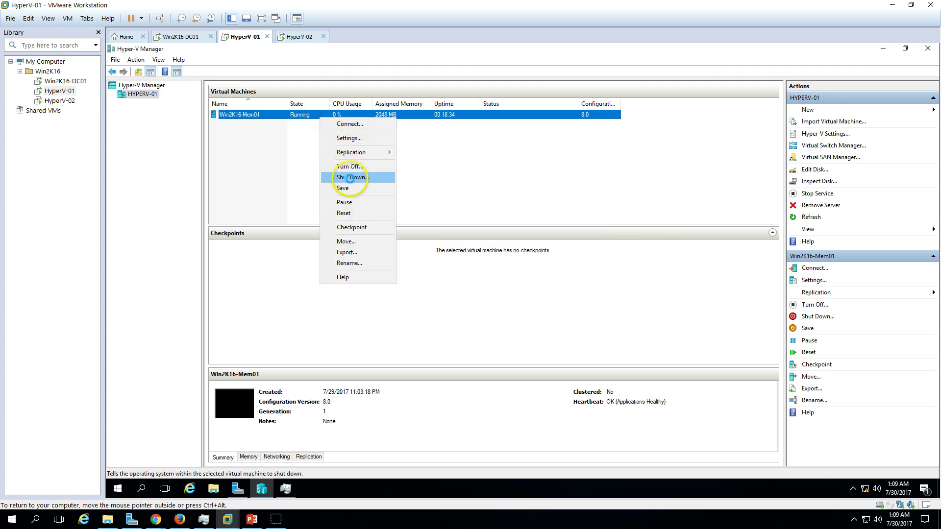
pyautogui.click(350, 181)
pyautogui.click(532, 271)
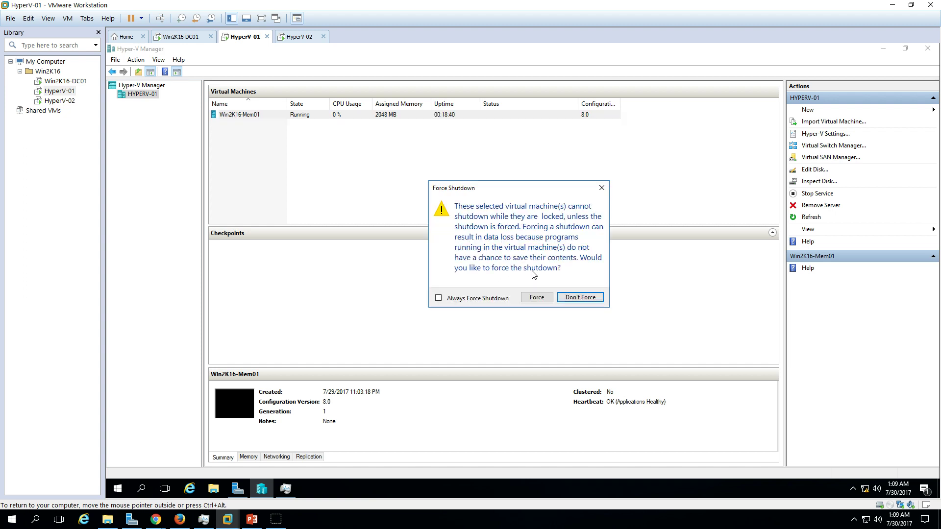
pyautogui.click(601, 188)
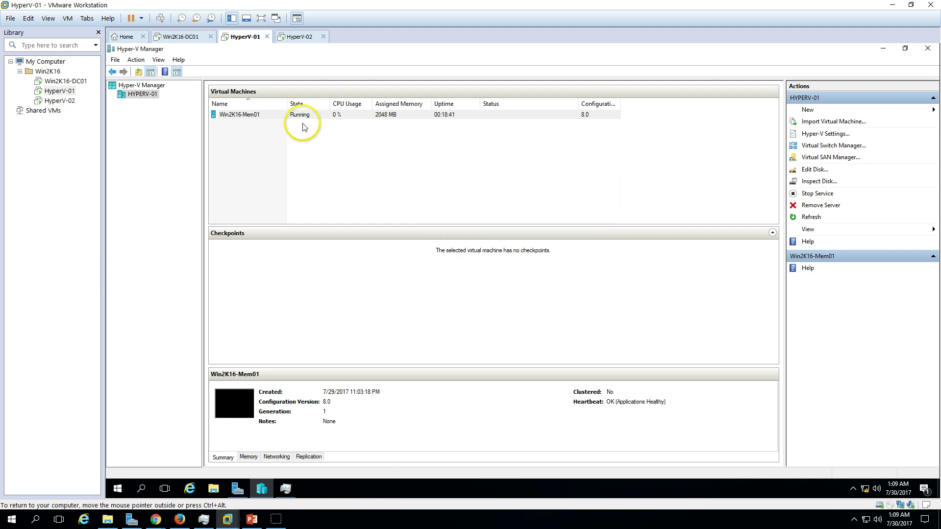
# Connect to Win2K16-Mem01's console and sign in with the account password.
pyautogui.click(294, 116)
pyautogui.rightClick(294, 116)
pyautogui.click(314, 119)
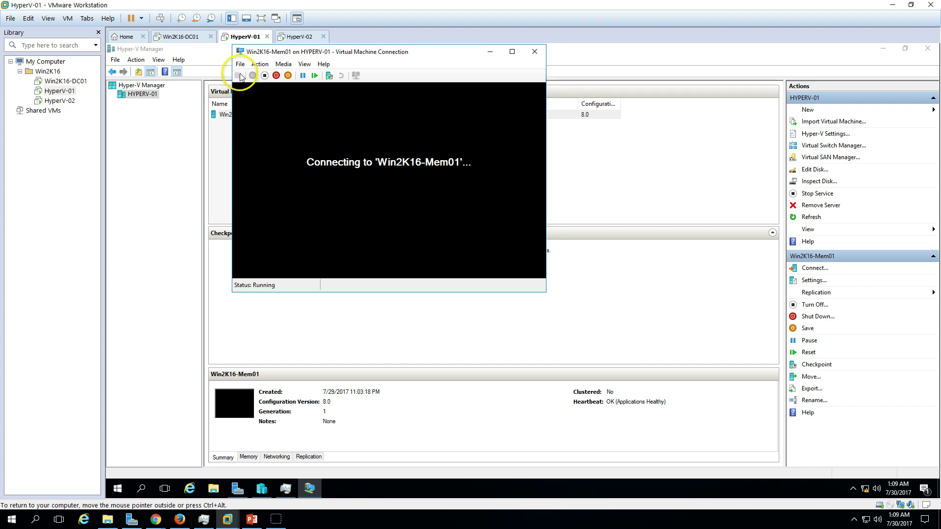
pyautogui.moveTo(399, 53); pyautogui.dragTo(409, 56)
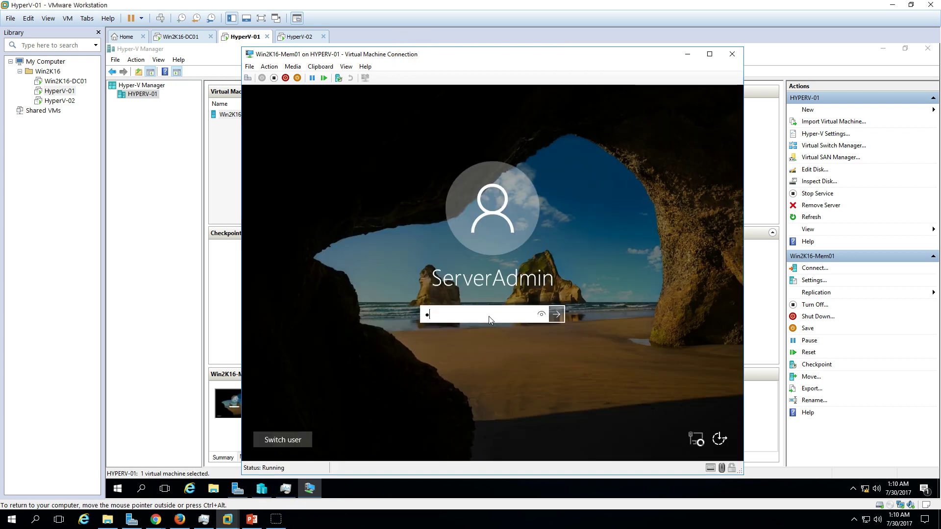
pyautogui.press('Return')
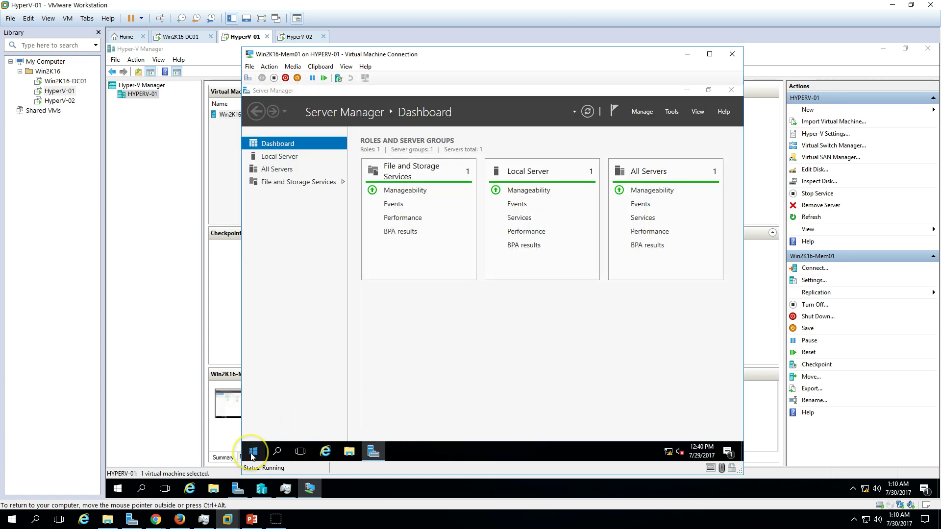
# Shut down the guest via Start > Power > Shut down and close the console.
pyautogui.click(253, 451)
pyautogui.click(253, 428)
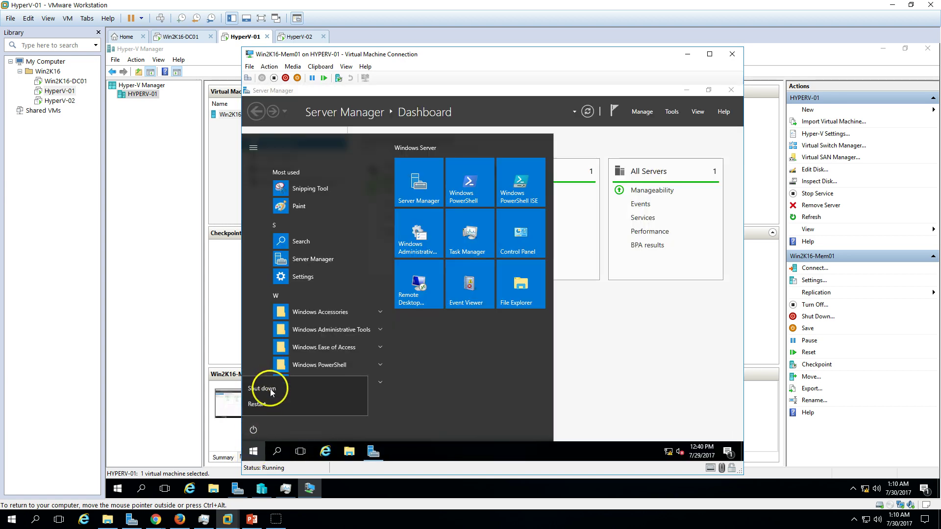
pyautogui.click(333, 403)
pyautogui.click(391, 400)
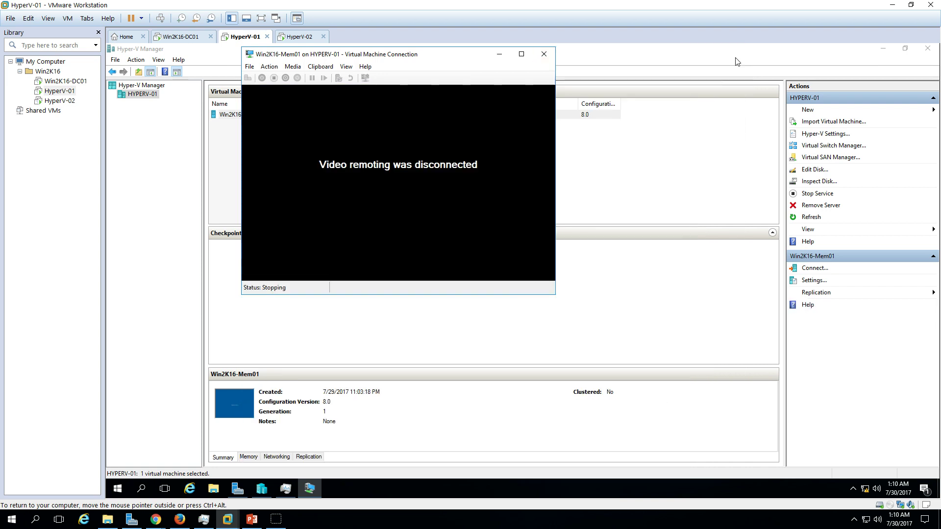
pyautogui.click(542, 46)
# Run the planned failover of the stopped Win2K16-Mem01, then view HyperV-02.
pyautogui.rightClick(262, 118)
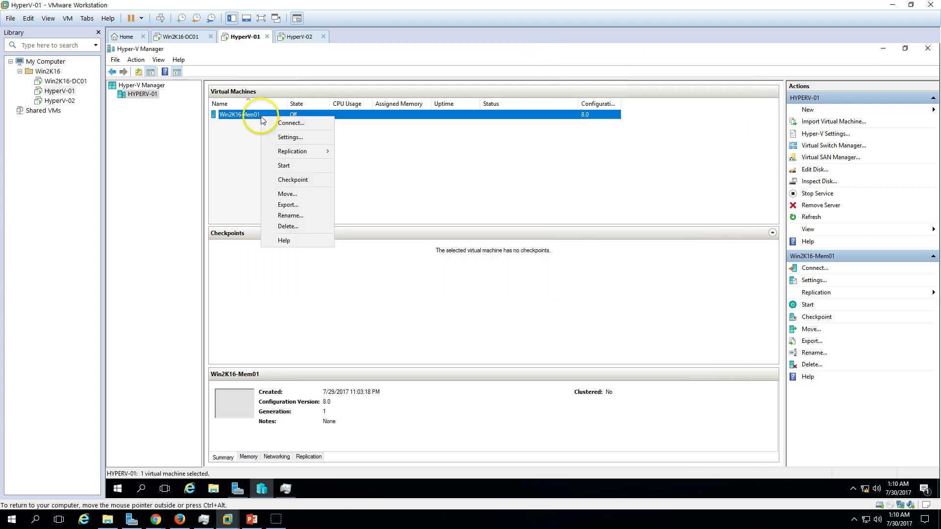
pyautogui.moveTo(278, 151)
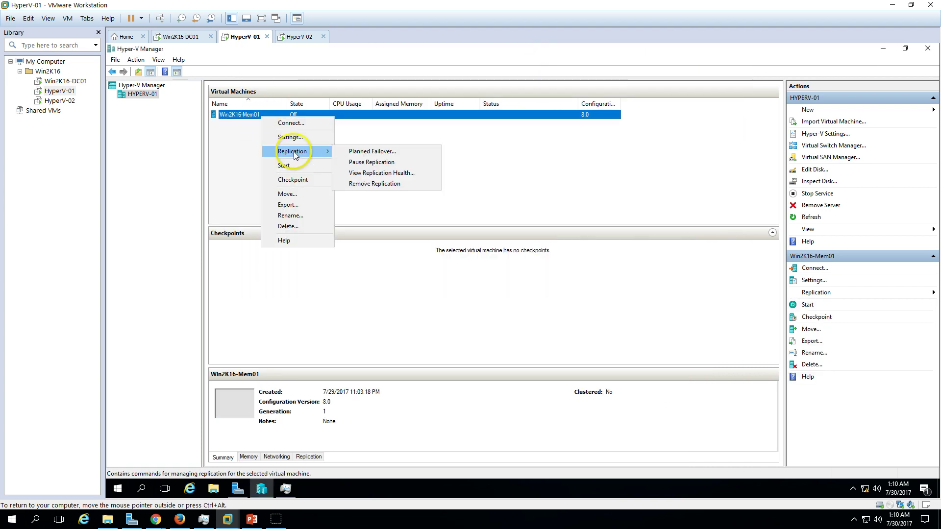
pyautogui.click(377, 153)
pyautogui.click(594, 335)
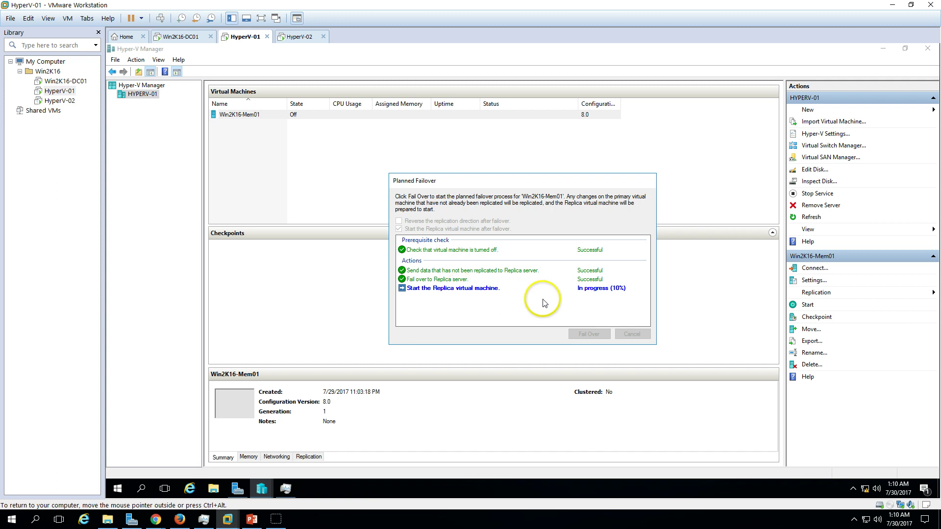
pyautogui.click(296, 36)
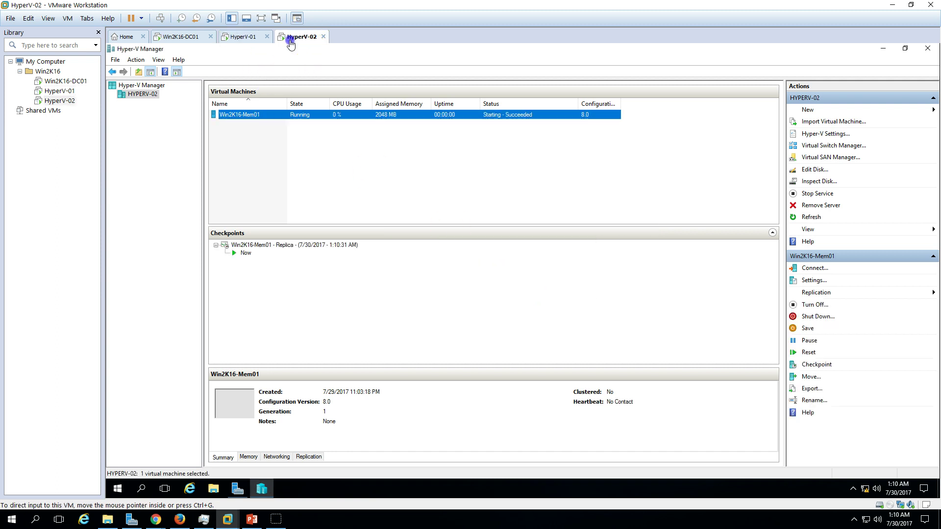
# Connect to the running replica Win2K16-Mem01 on HYPERV-02 and watch its console boot.
pyautogui.click(271, 119)
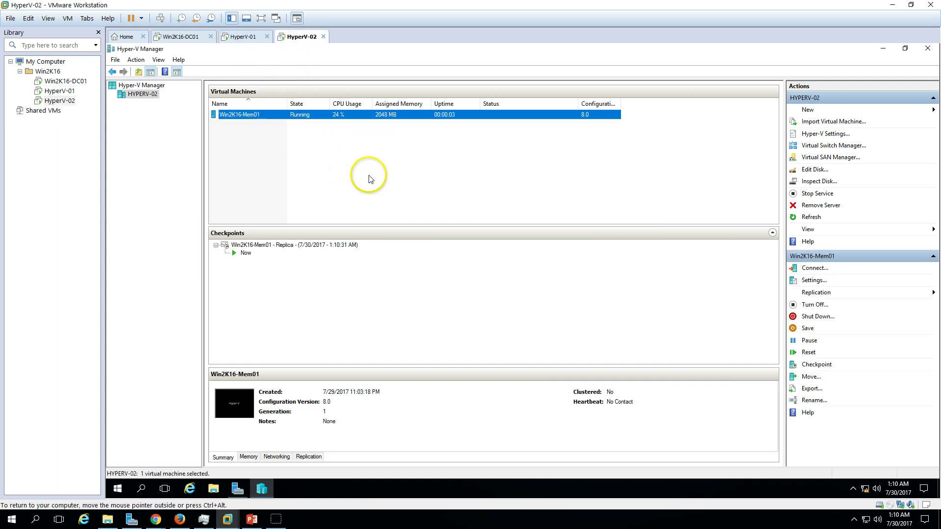
pyautogui.rightClick(259, 115)
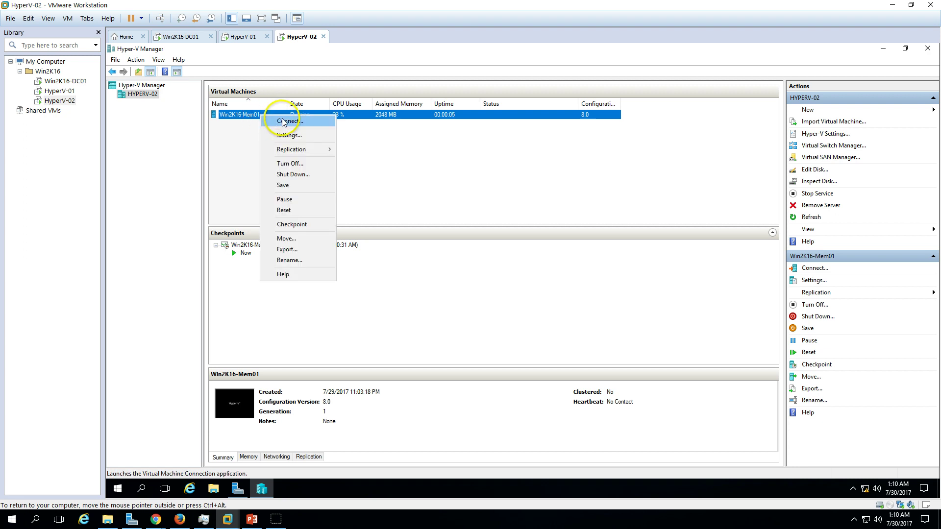
pyautogui.click(283, 121)
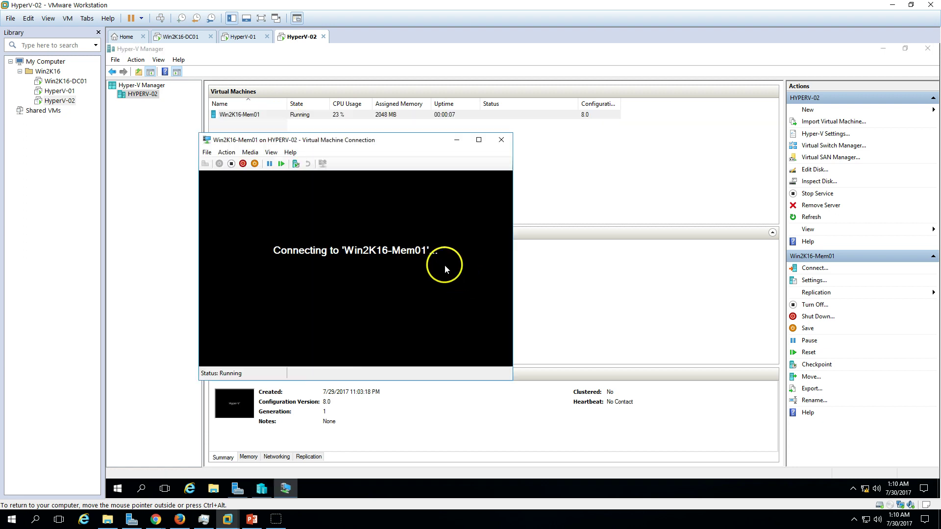
pyautogui.moveTo(351, 140); pyautogui.dragTo(488, 115)
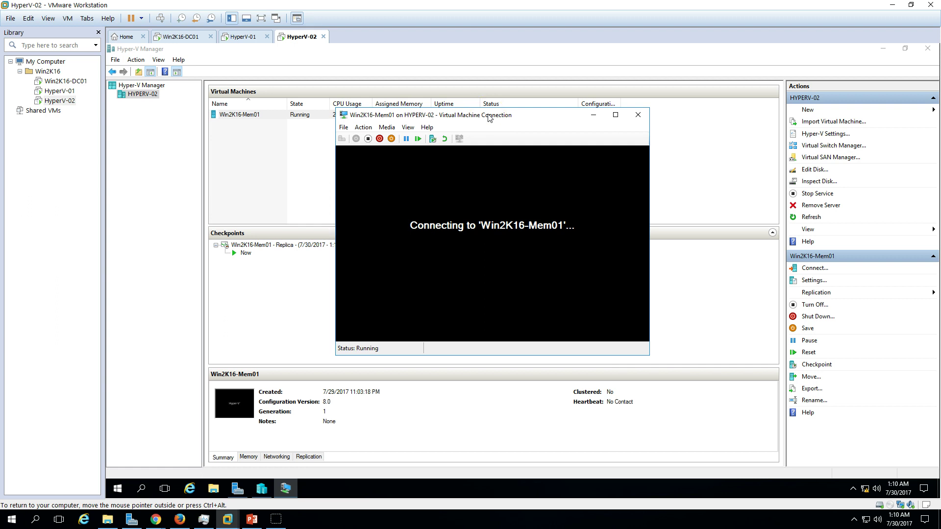
pyautogui.moveTo(469, 119); pyautogui.dragTo(427, 88)
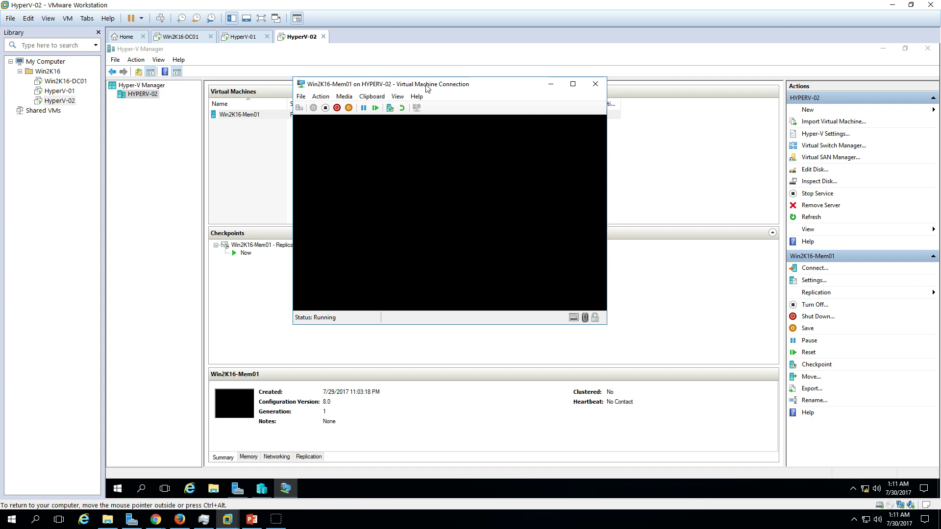
pyautogui.moveTo(426, 87); pyautogui.dragTo(425, 75)
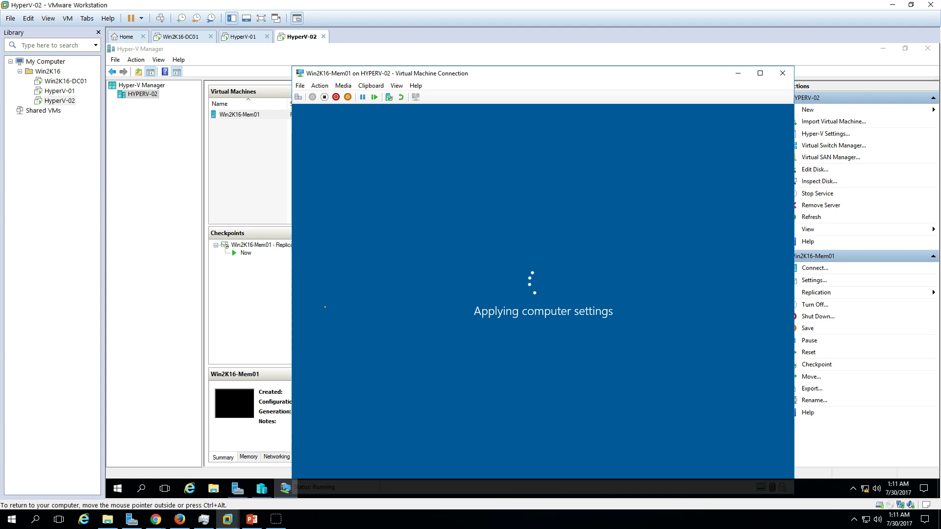
pyautogui.moveTo(525, 79); pyautogui.dragTo(523, 60)
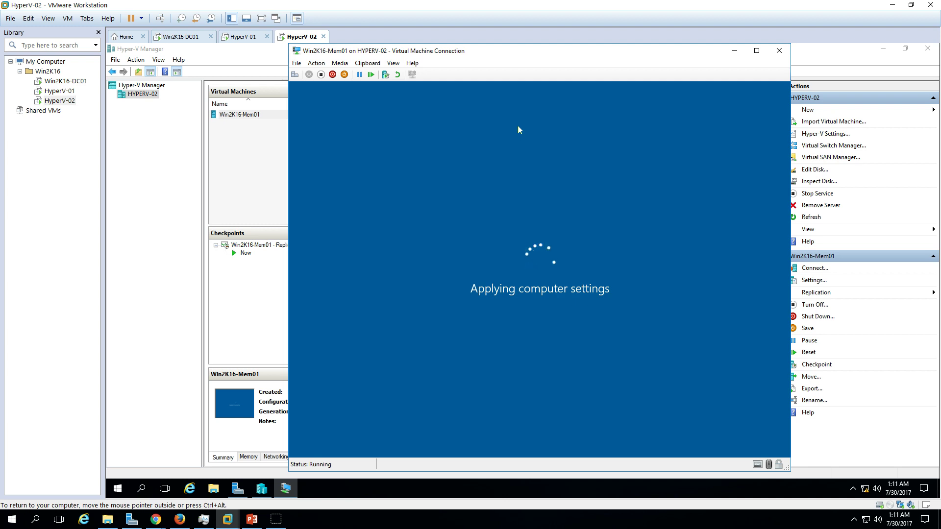
# Review HYPERV-02's Hyper-V Settings and close them without changes.
pyautogui.click(126, 116)
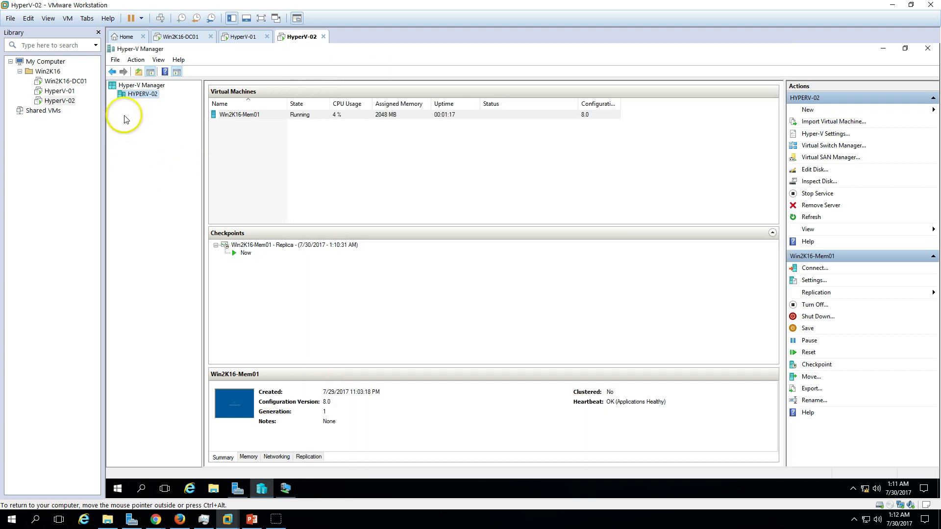
pyautogui.rightClick(140, 95)
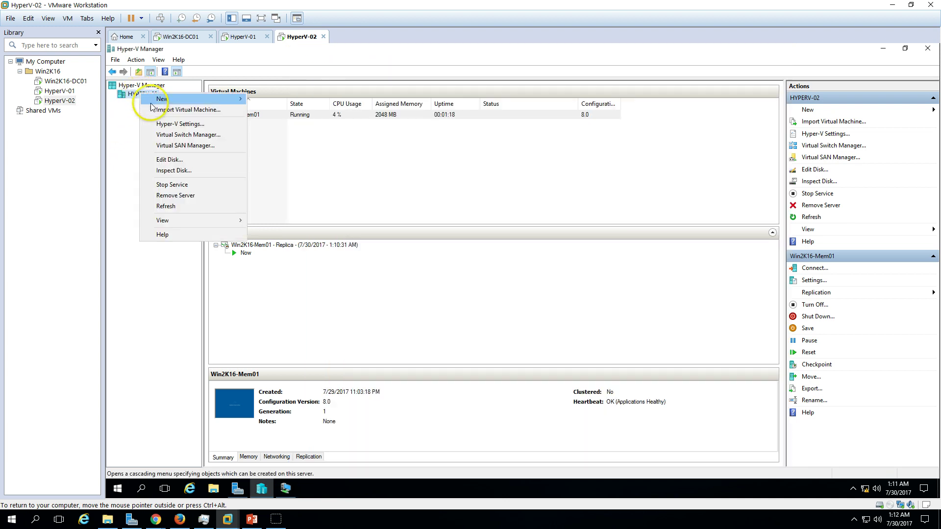
pyautogui.click(177, 123)
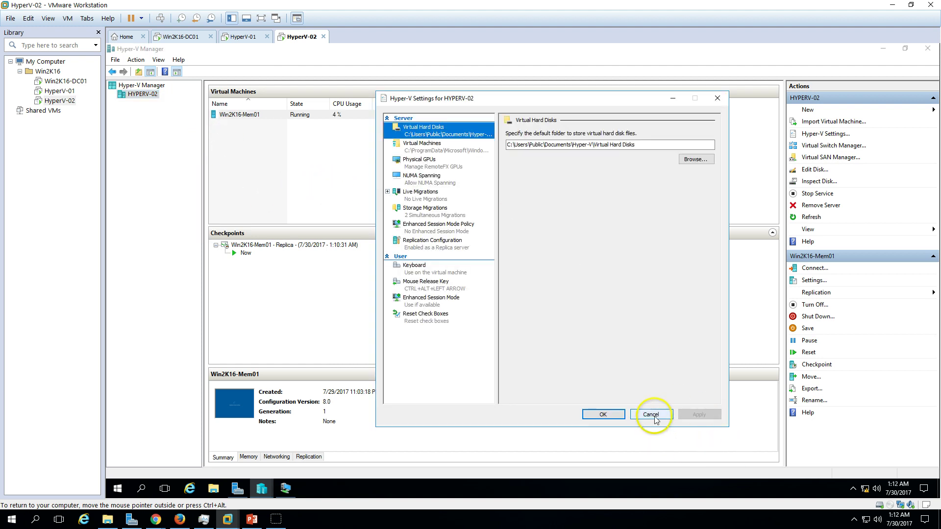
pyautogui.click(652, 414)
# Review HYPERV-02's Virtual Switch Manager and close it without changes.
pyautogui.rightClick(141, 95)
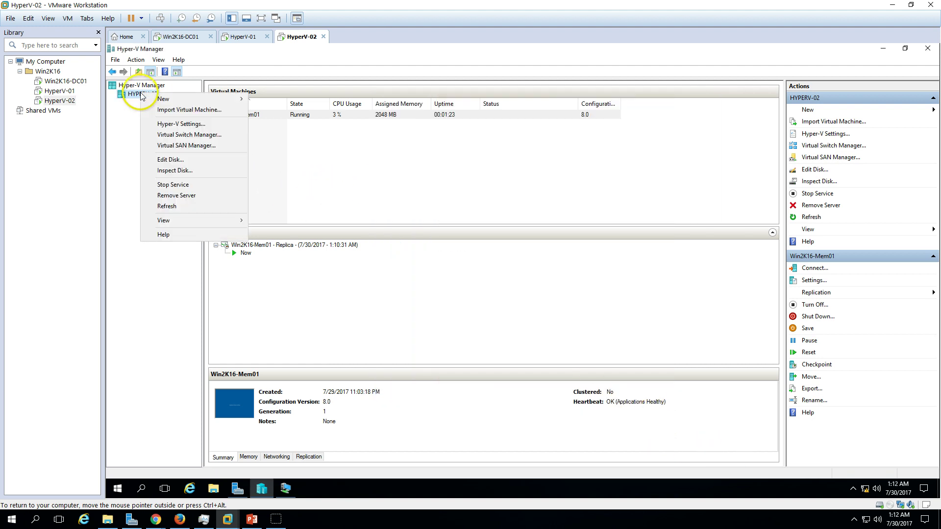
pyautogui.click(180, 135)
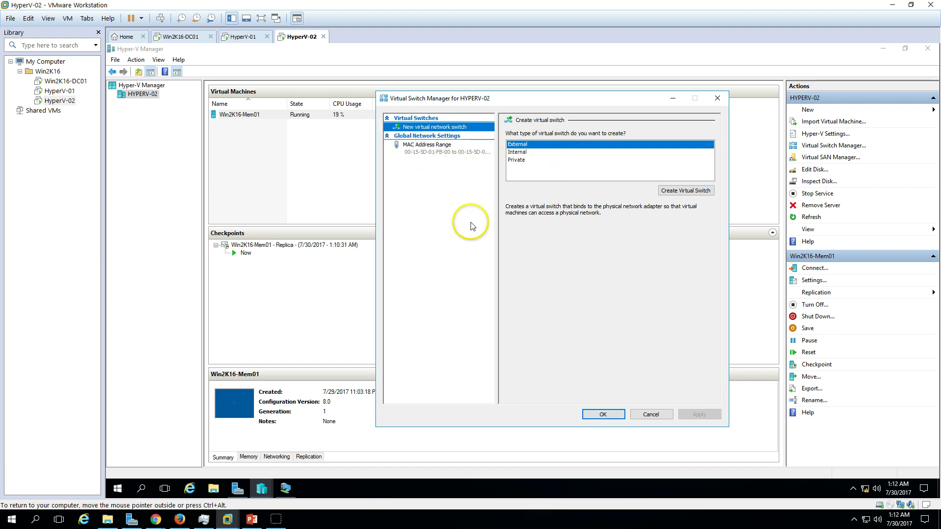
pyautogui.click(648, 416)
# Bring back the Win2K16-Mem01 console and sign in with the account password.
pyautogui.click(283, 488)
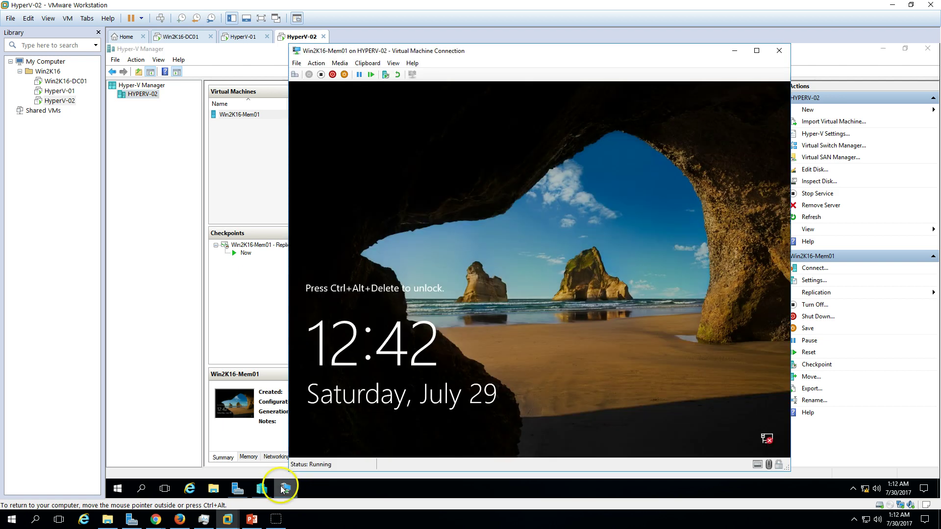
pyautogui.click(295, 74)
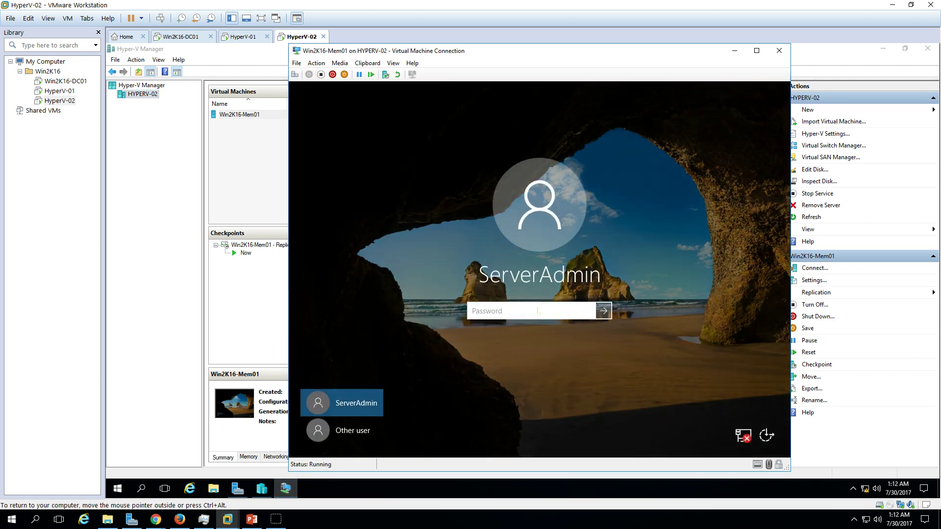
pyautogui.write('P@ssw')
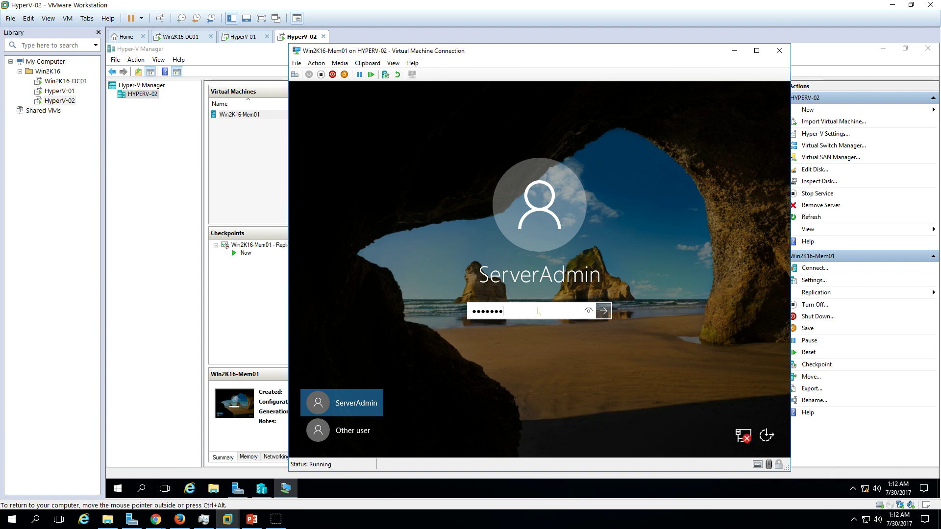
pyautogui.press('Return')
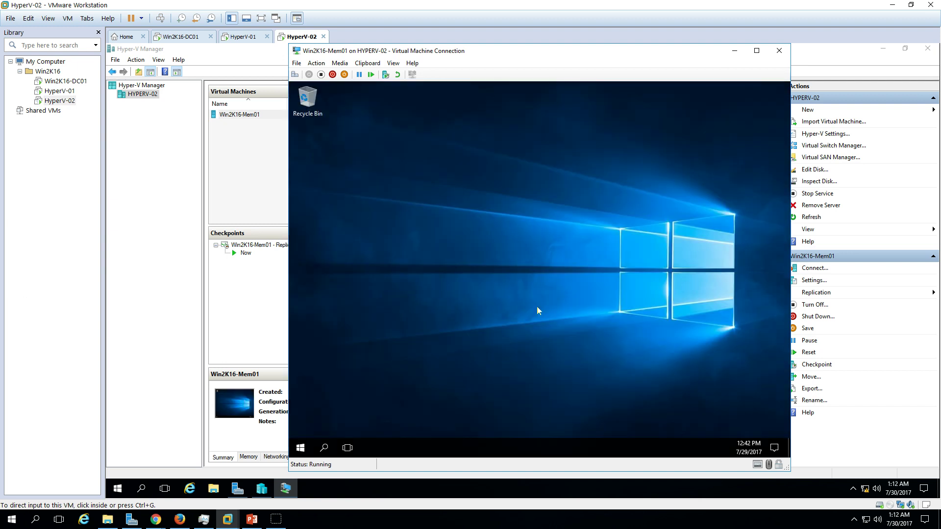
# Shut down the guest from Start > Power > Shut down, confirming a shutdown reason.
pyautogui.click(533, 307)
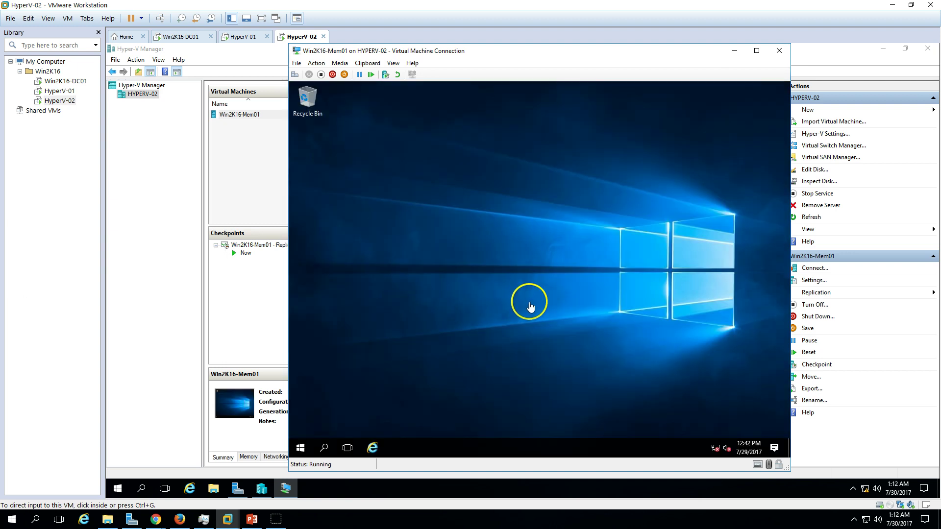
pyautogui.click(437, 333)
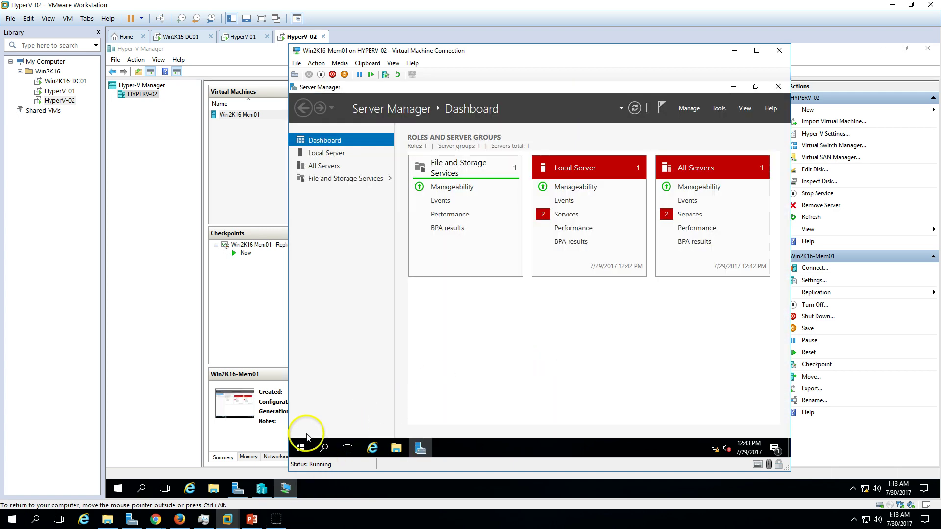
pyautogui.click(300, 447)
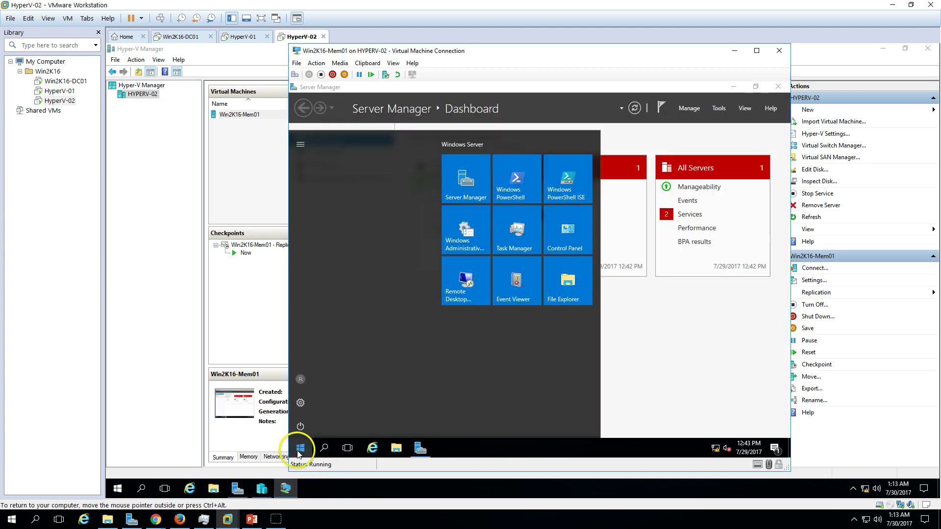
pyautogui.click(300, 424)
pyautogui.click(313, 384)
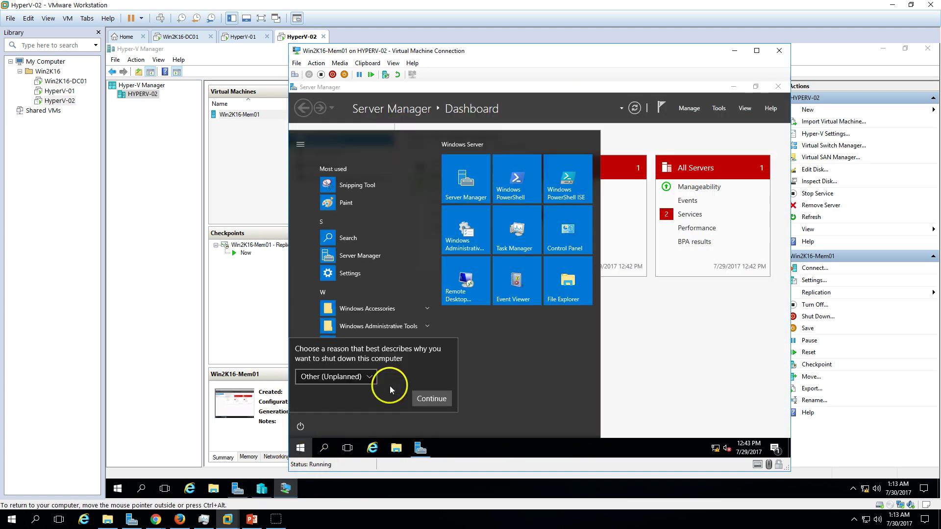
pyautogui.click(432, 404)
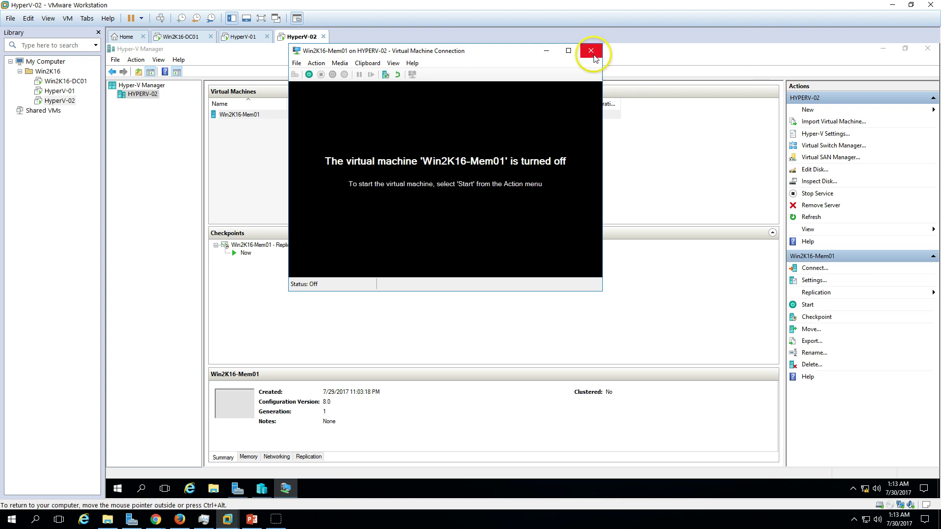
# Close the replica console and cancel the planned failover of Win2K16-Mem01 on HYPERV-01.
pyautogui.click(593, 52)
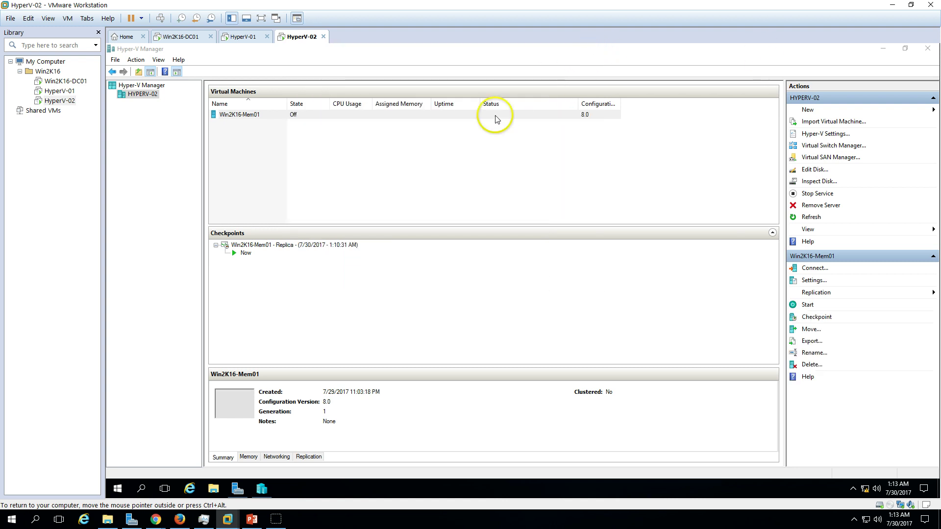
pyautogui.click(243, 37)
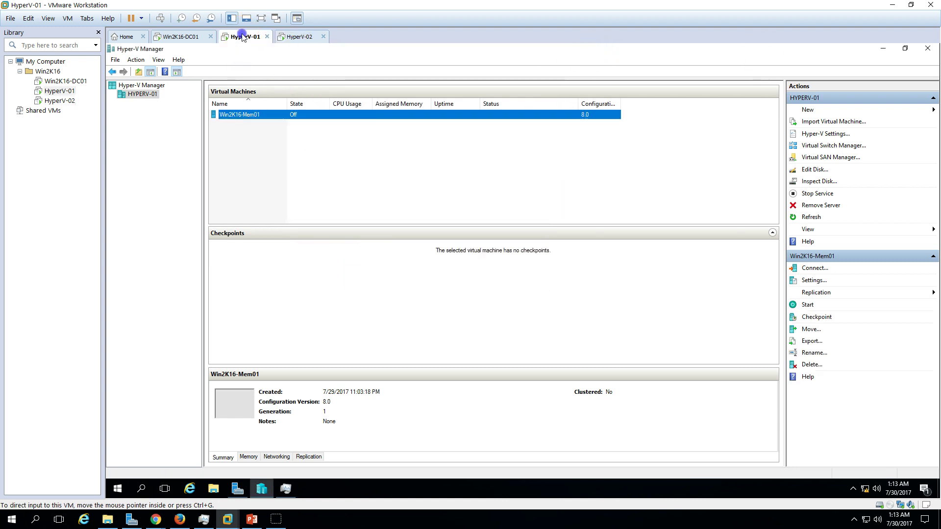
pyautogui.rightClick(272, 114)
pyautogui.moveTo(304, 147)
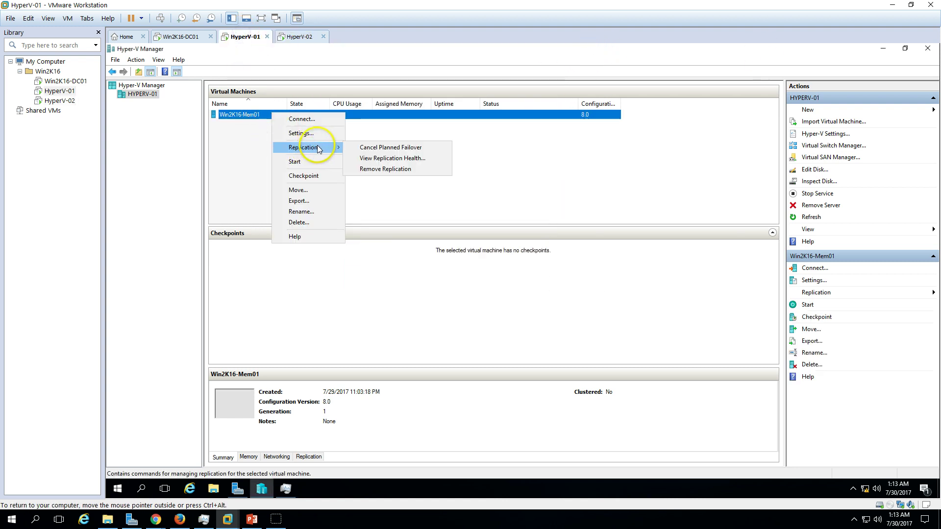
pyautogui.click(410, 149)
pyautogui.click(546, 276)
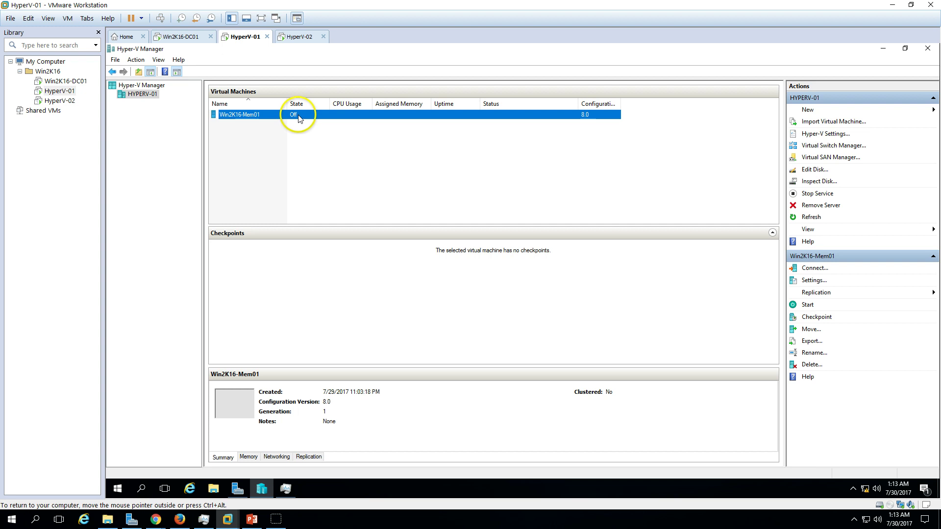
# Check Win2K16-Mem01's replication details and start the primary VM on HYPERV-01.
pyautogui.click(313, 458)
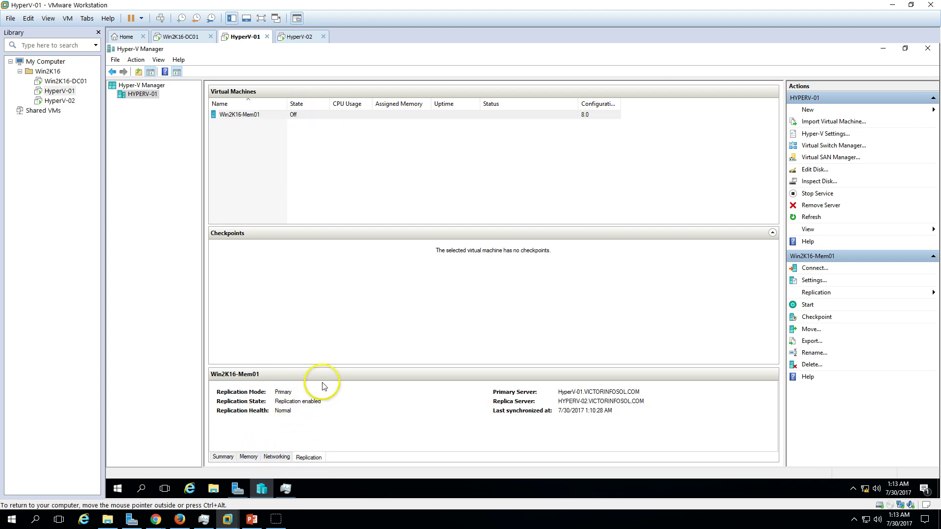
pyautogui.click(326, 115)
pyautogui.rightClick(327, 114)
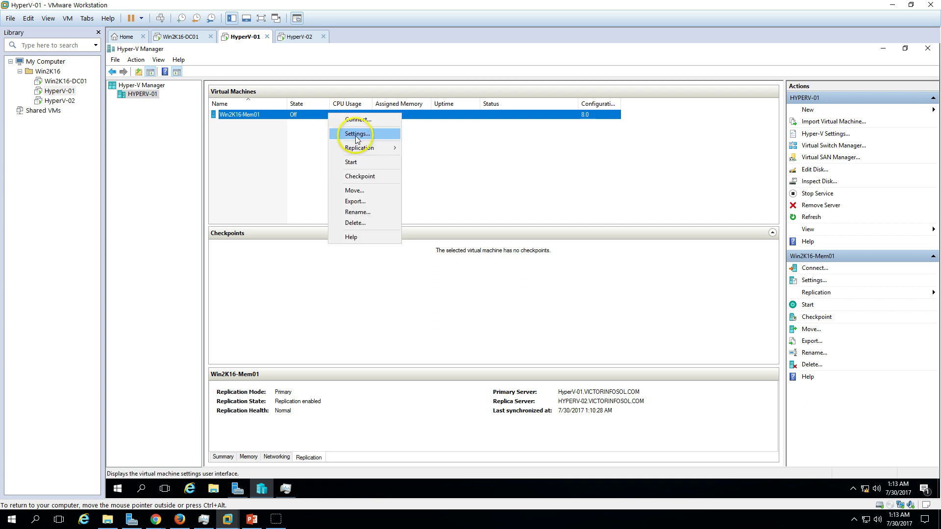
pyautogui.click(361, 162)
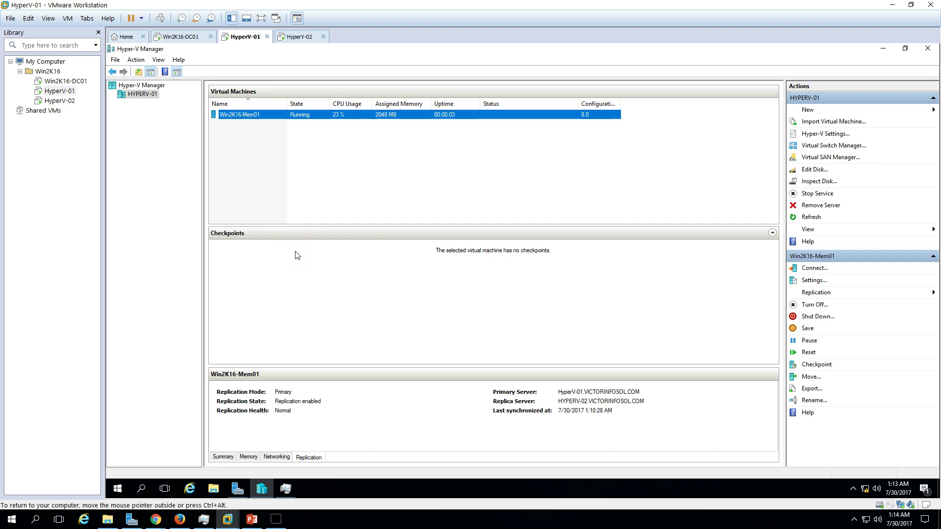
# Return to the PowerPoint slide show, go back to slide 1, then advance to slide 3.
pyautogui.click(252, 518)
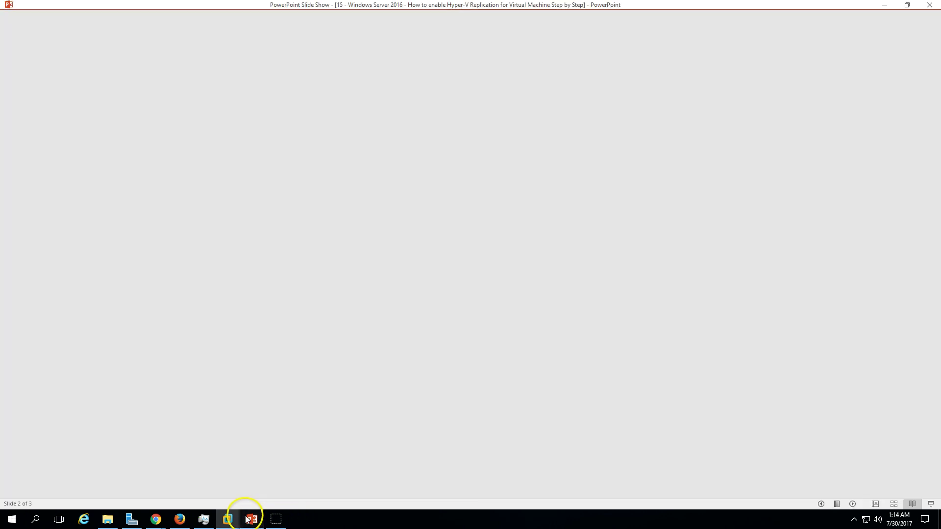
pyautogui.click(821, 504)
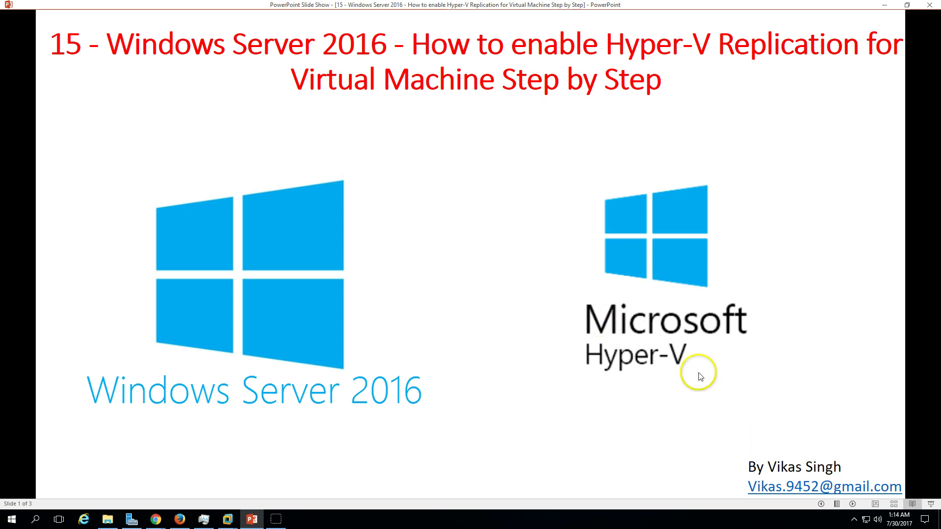
pyautogui.click(853, 504)
pyautogui.click(853, 504)
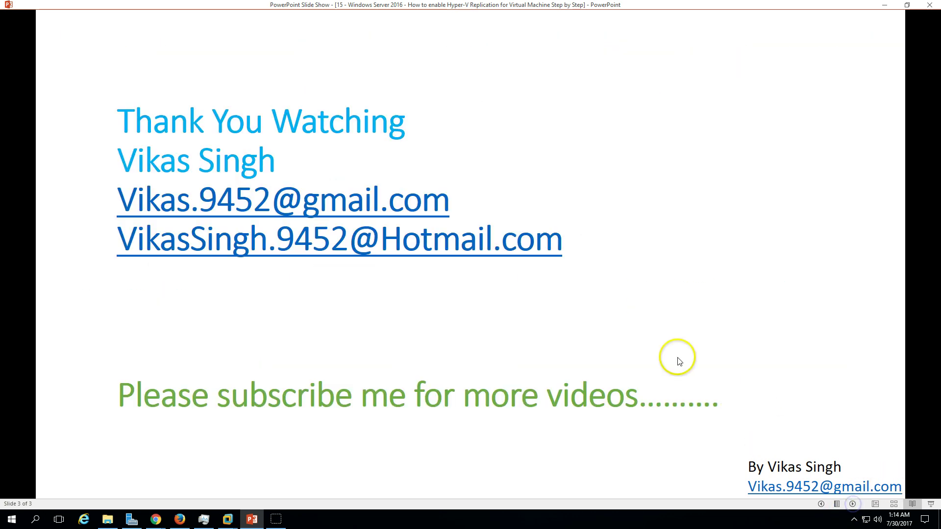